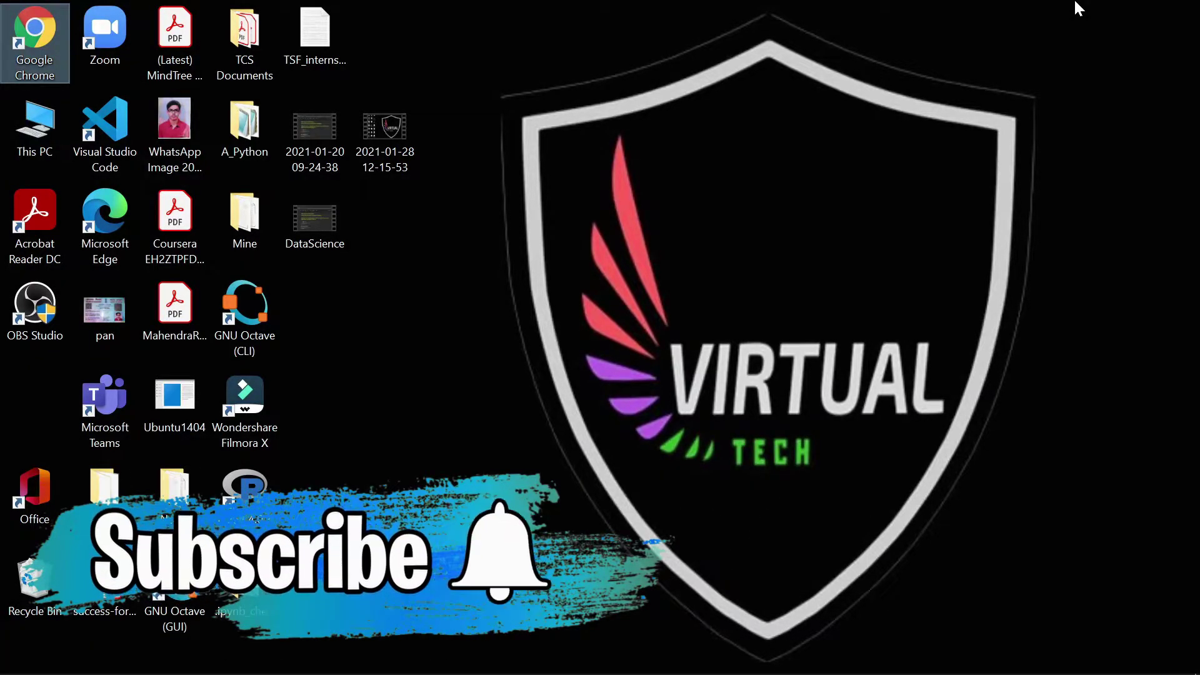
Launch Google Chrome from its desktop shortcut
{"action": "double_click", "coordinate": [24, 14]}
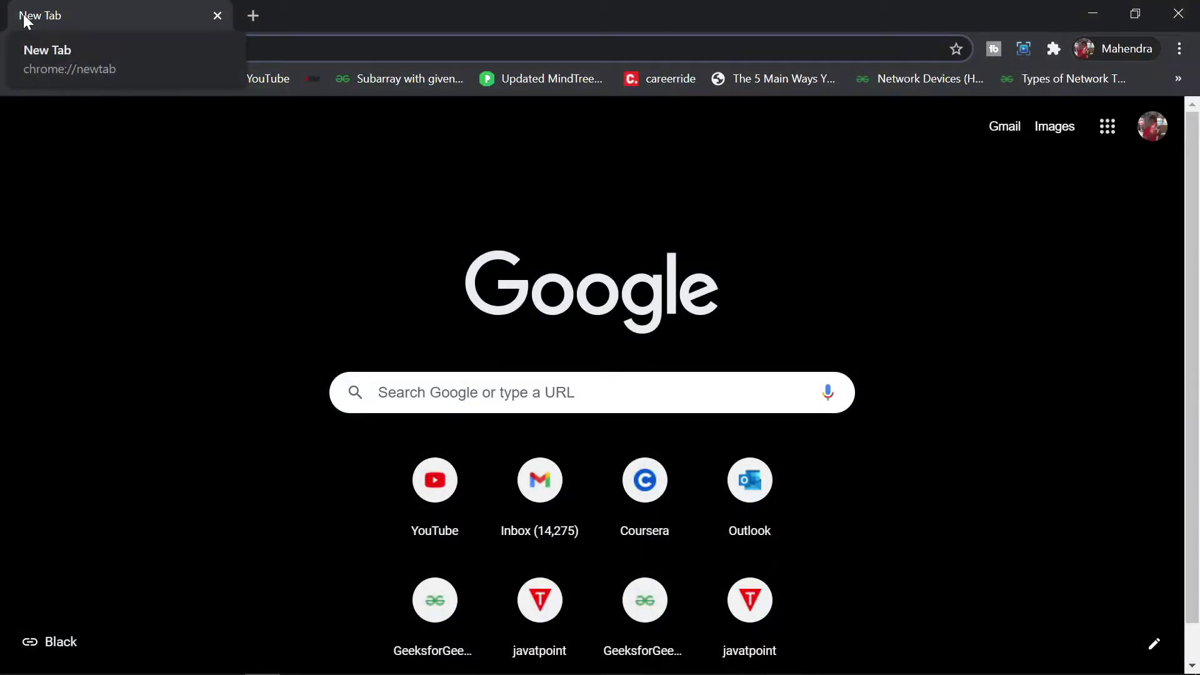
Search Google for 'the sparks foundation' and open the 'The Sparks Foundation | Home' result
{"action": "type", "text": "the s"}
{"action": "key", "text": "Down"}
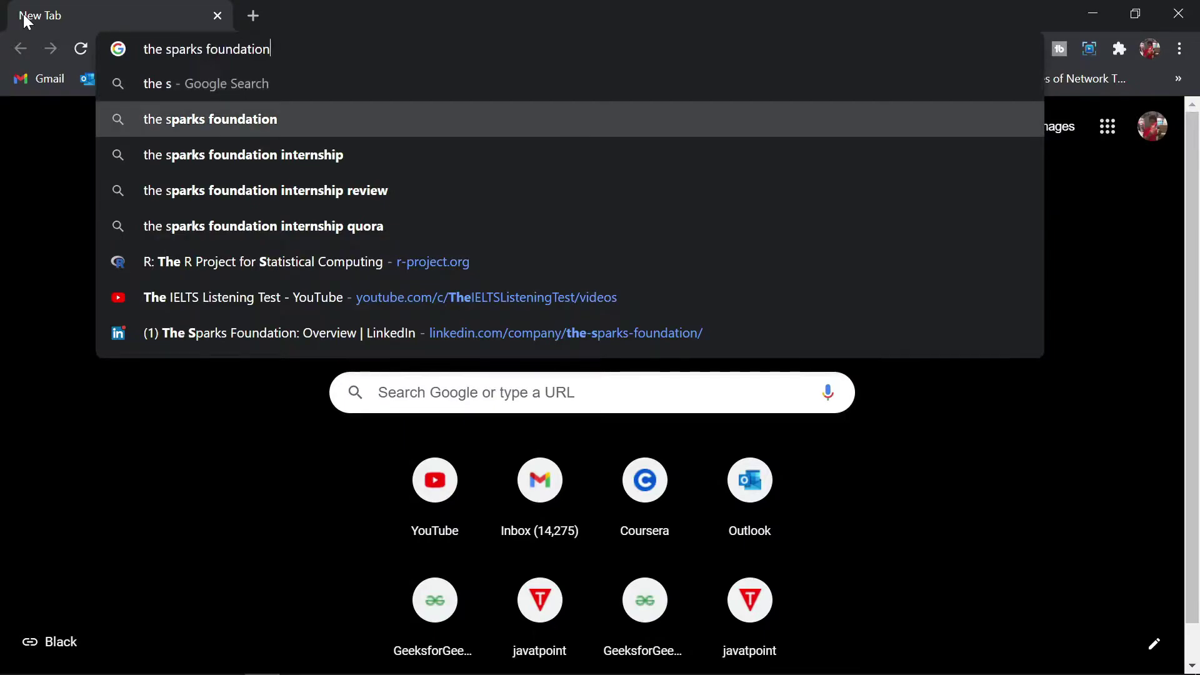
{"action": "key", "text": "Return"}
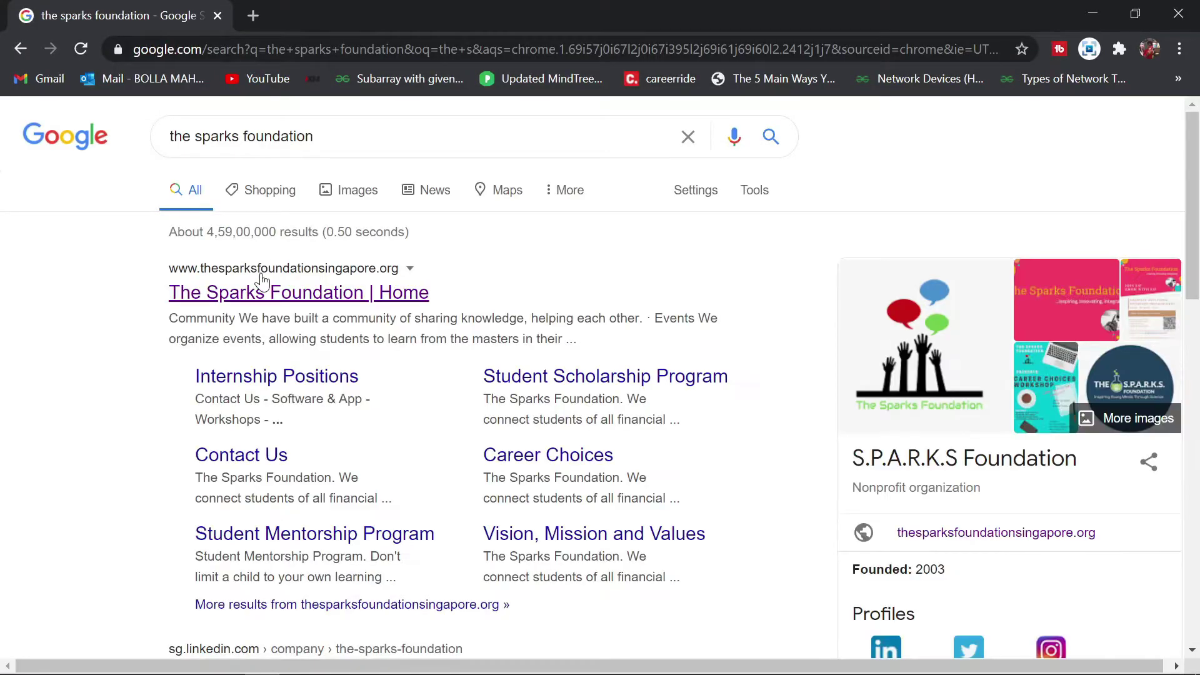
{"action": "left_click", "coordinate": [263, 290]}
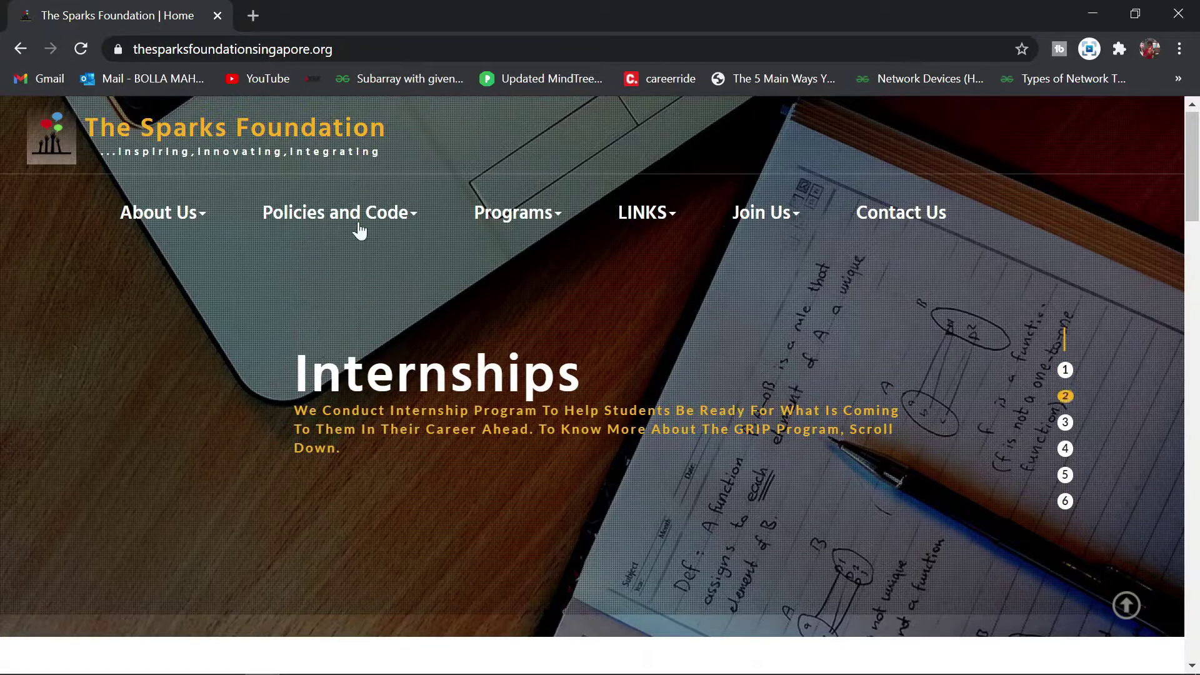
Scroll to Internship Programs At TSF and open the foundation's LinkedIn page via Visit Now
{"action": "scroll", "coordinate": [429, 343], "scroll_direction": "down", "scroll_amount": 15}
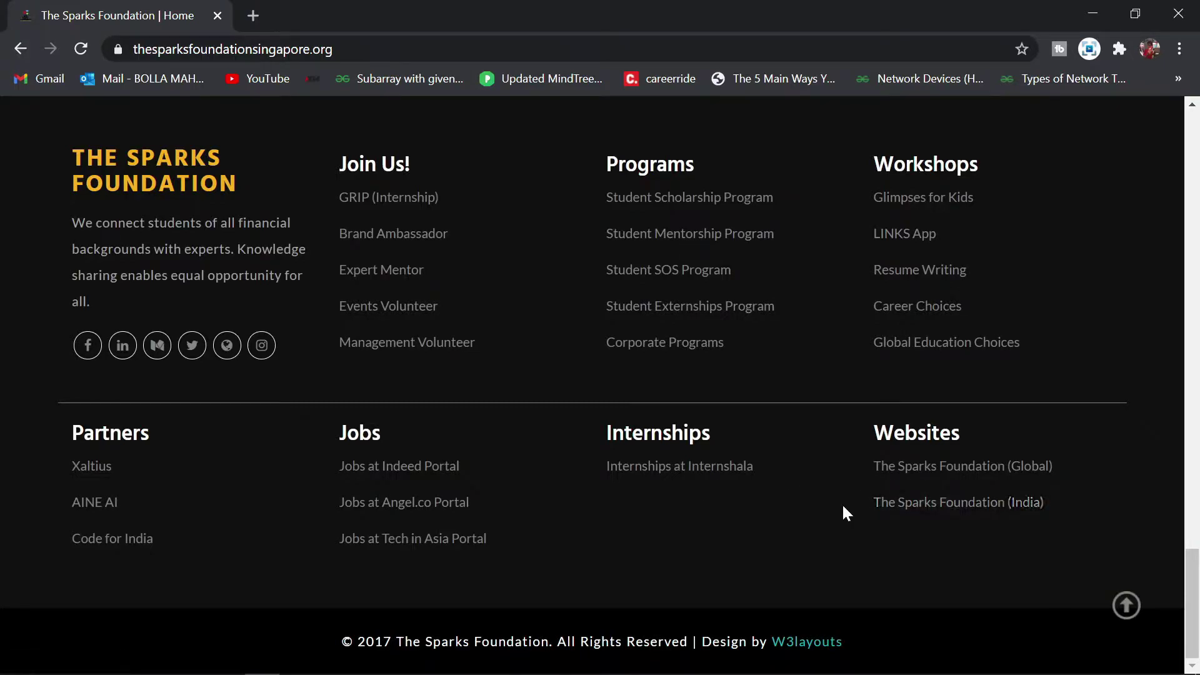
{"action": "left_click_drag", "start_coordinate": [1045, 502], "coordinate": [865, 511]}
{"action": "left_click", "coordinate": [988, 553]}
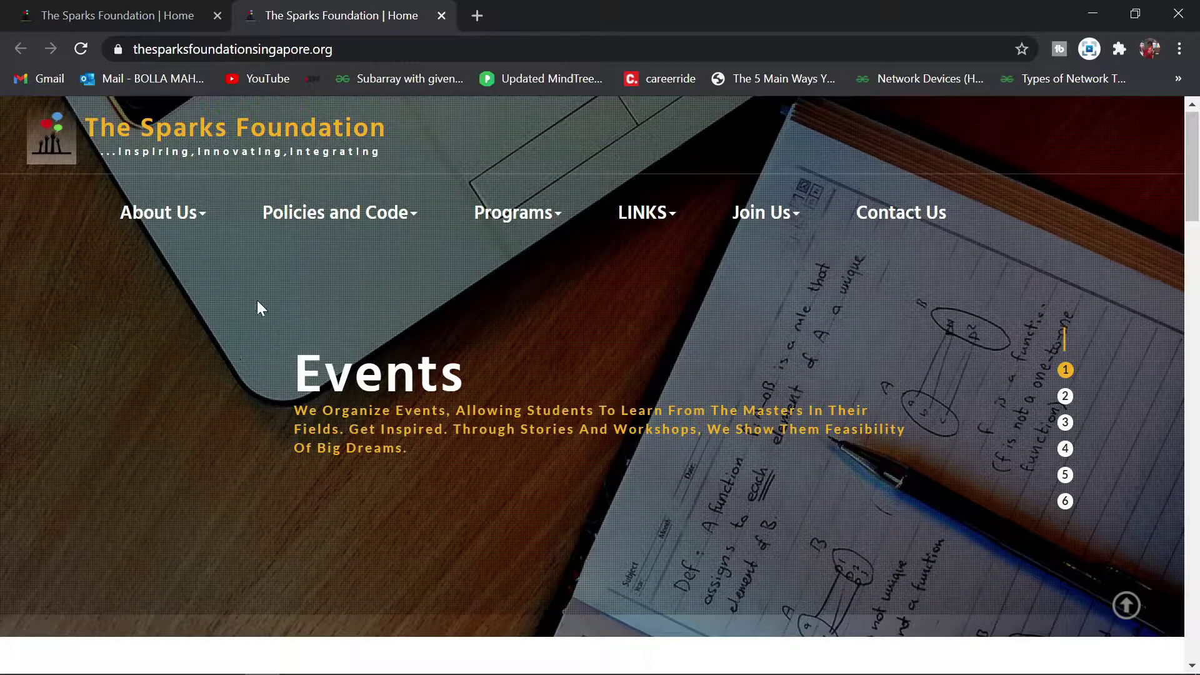
{"action": "scroll", "coordinate": [255, 300], "scroll_direction": "down", "scroll_amount": 7}
{"action": "scroll", "coordinate": [253, 290], "scroll_direction": "down", "scroll_amount": 12}
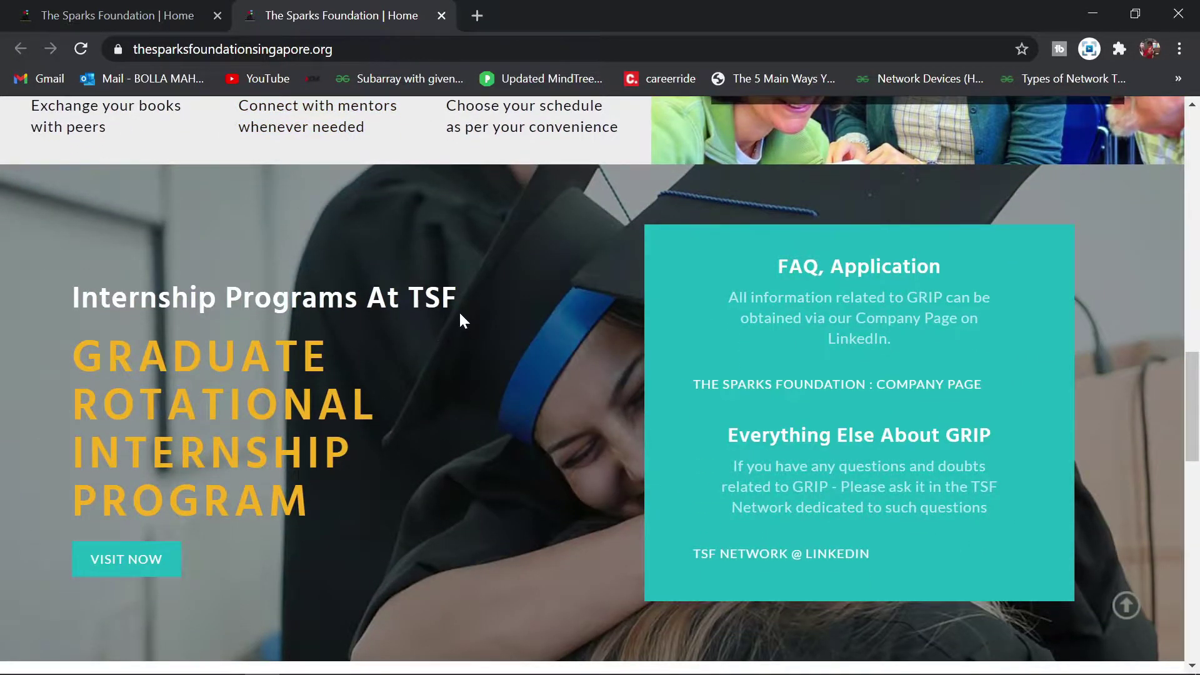
{"action": "left_click", "coordinate": [125, 563]}
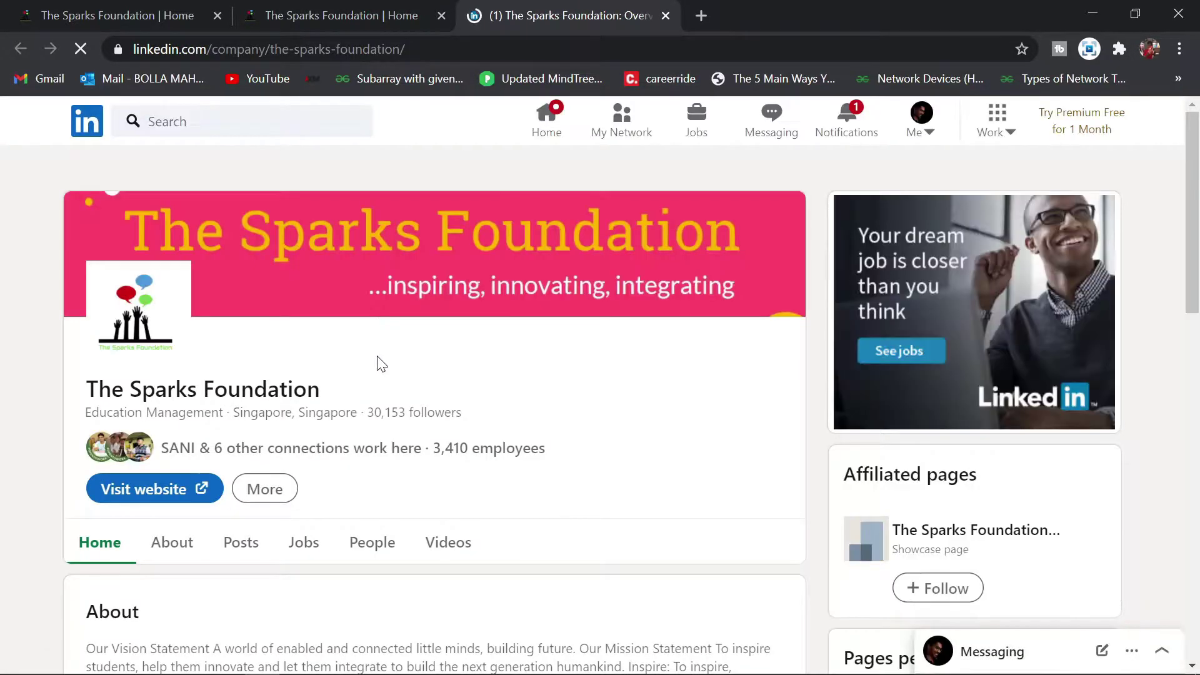
Highlight the company name heading, then scroll the LinkedIn page down to its posts
{"action": "left_click_drag", "start_coordinate": [370, 397], "coordinate": [71, 407]}
{"action": "left_click", "coordinate": [531, 400]}
{"action": "scroll", "coordinate": [528, 400], "scroll_direction": "down", "scroll_amount": 8}
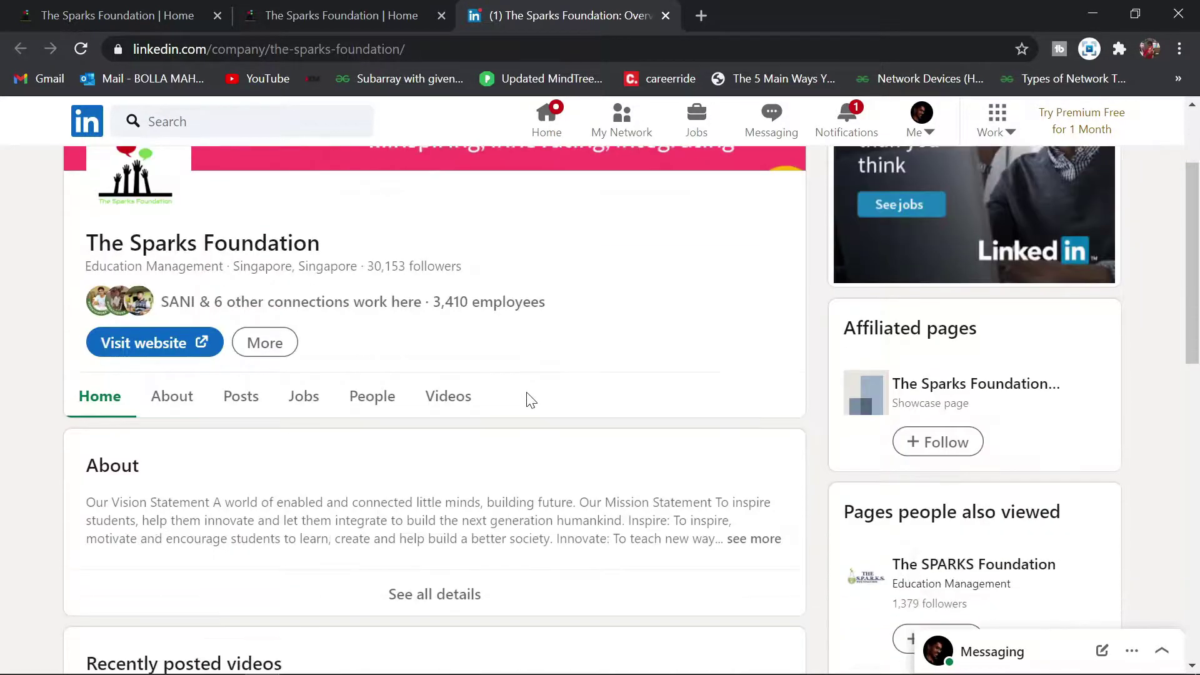
{"action": "scroll", "coordinate": [528, 400], "scroll_direction": "down", "scroll_amount": 9}
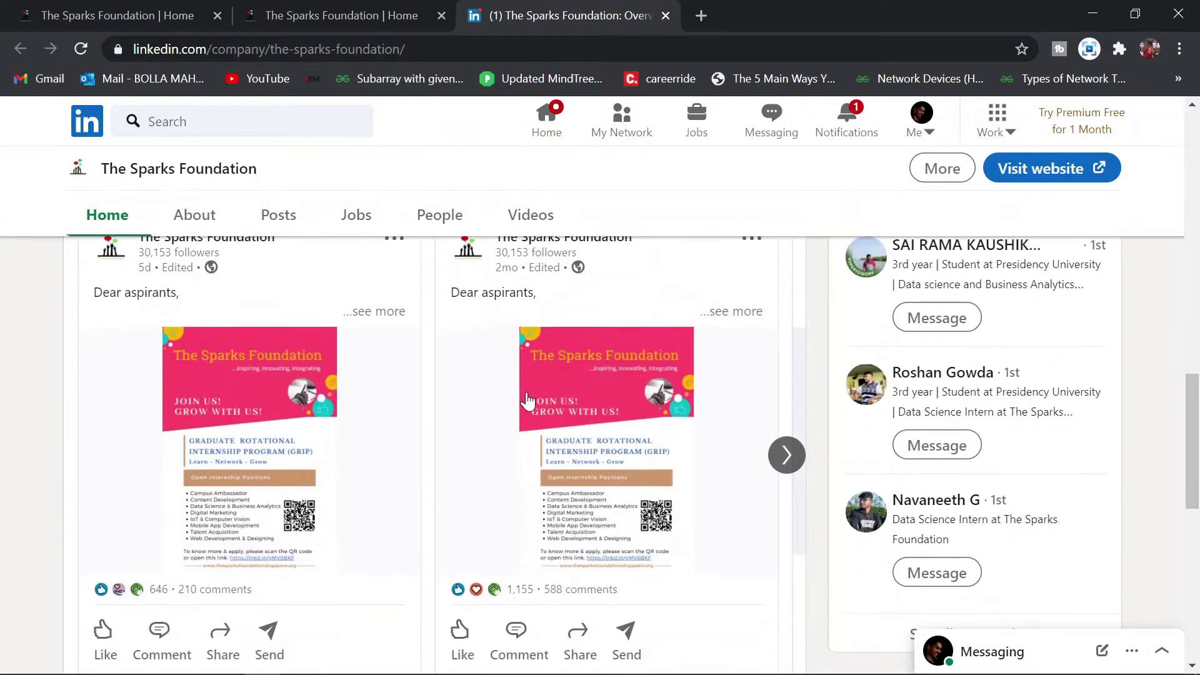
{"action": "scroll", "coordinate": [237, 338], "scroll_direction": "up", "scroll_amount": 1}
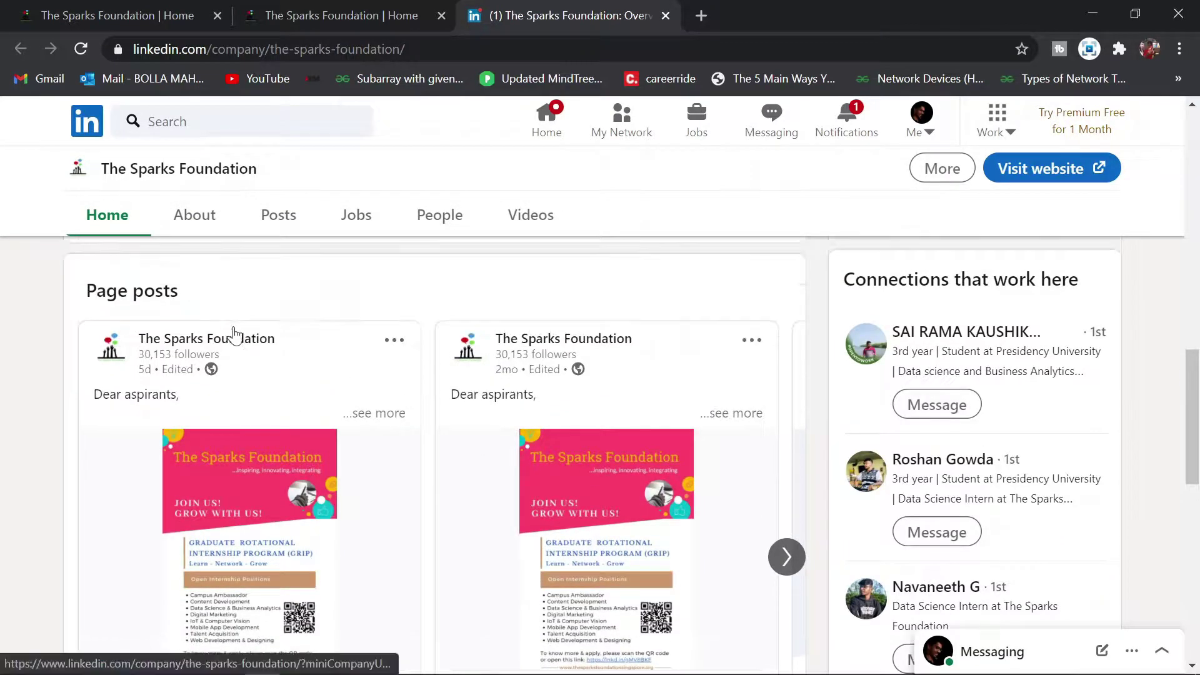
Expand the GRIP hiring post and highlight its eight listed internship functions
{"action": "left_click", "coordinate": [373, 455]}
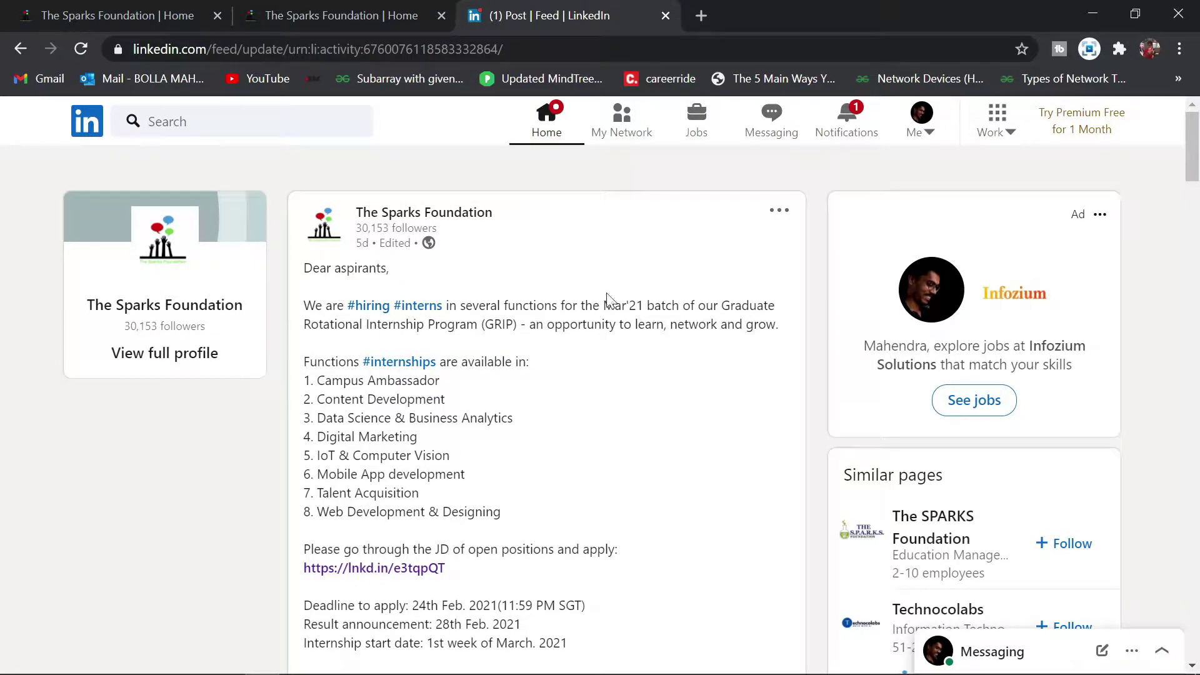
{"action": "scroll", "coordinate": [594, 455], "scroll_direction": "down", "scroll_amount": 1}
{"action": "left_click_drag", "start_coordinate": [524, 441], "coordinate": [304, 300]}
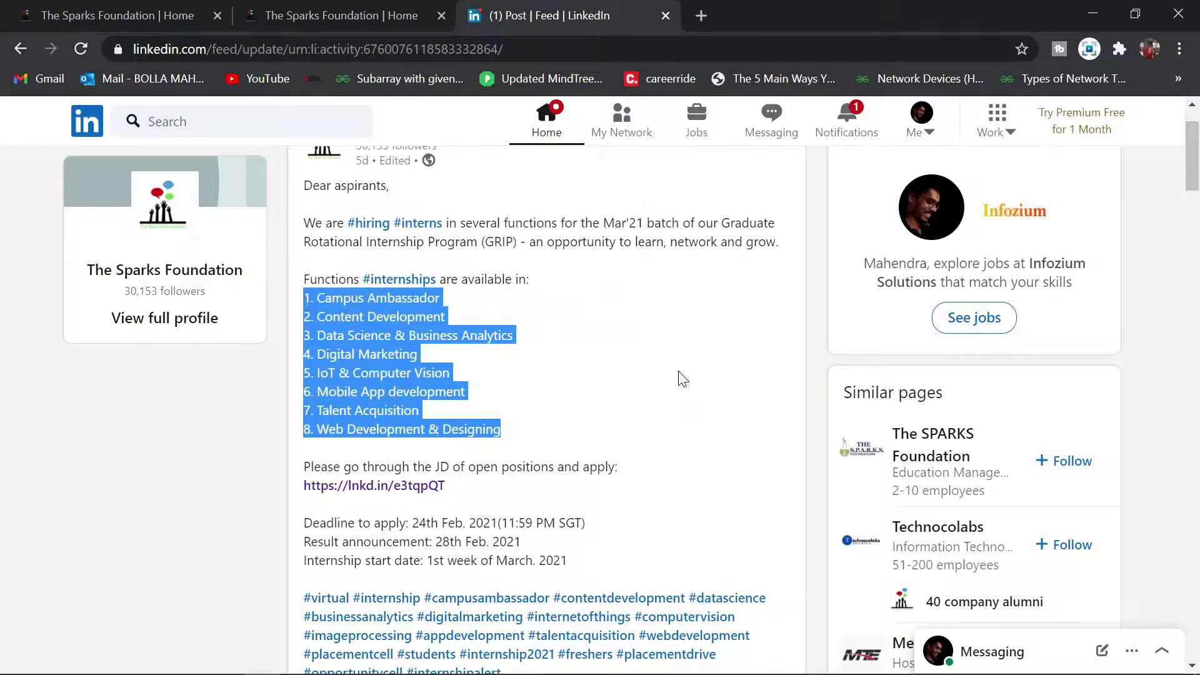
{"action": "left_click", "coordinate": [683, 378]}
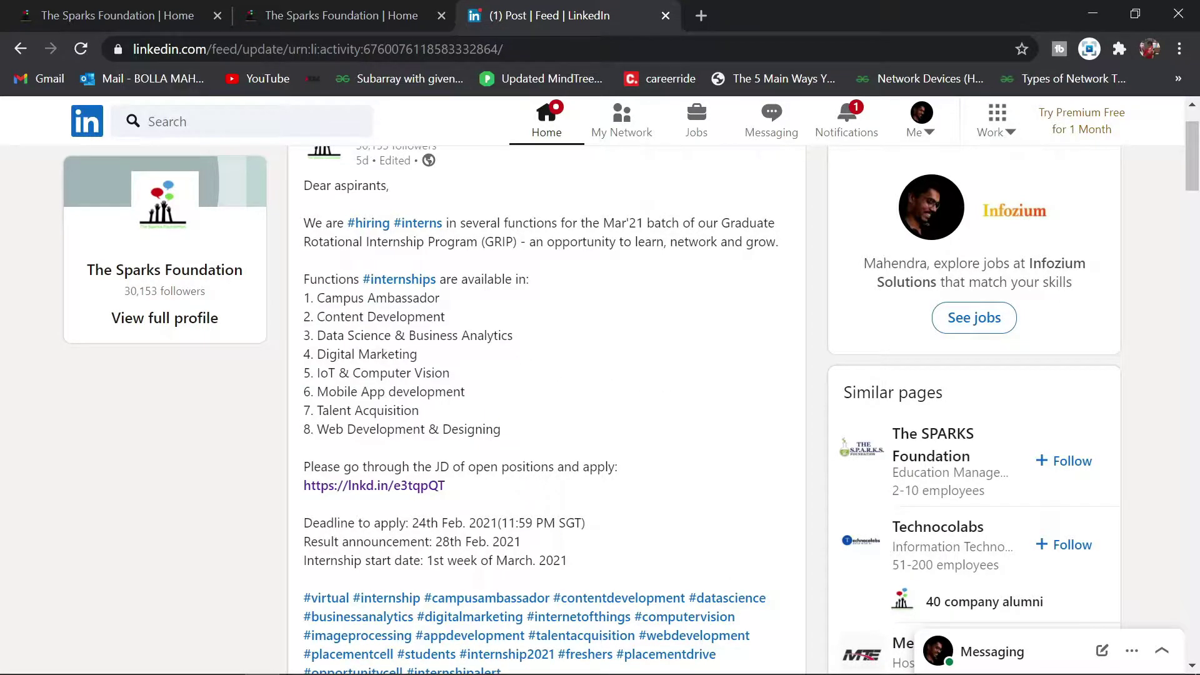
Scroll the post and highlight the 24th Feb. 2021 deadline and the result announcement date
{"action": "scroll", "coordinate": [469, 348], "scroll_direction": "up", "scroll_amount": 2}
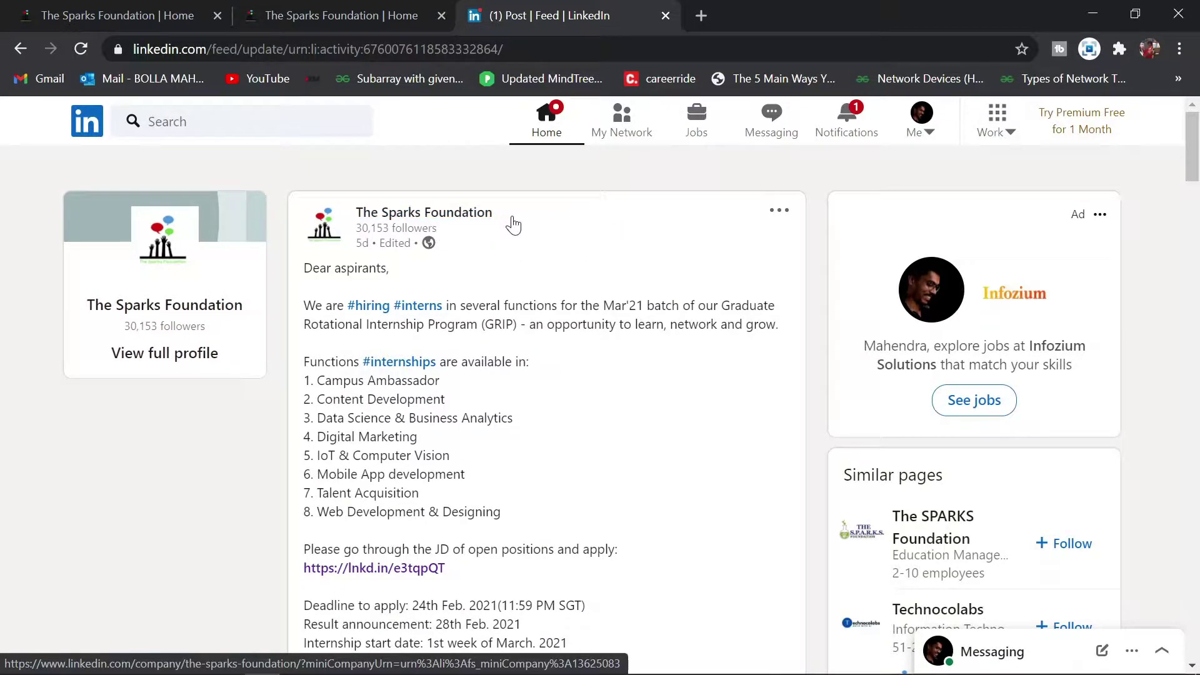
{"action": "scroll", "coordinate": [531, 400], "scroll_direction": "down", "scroll_amount": 2}
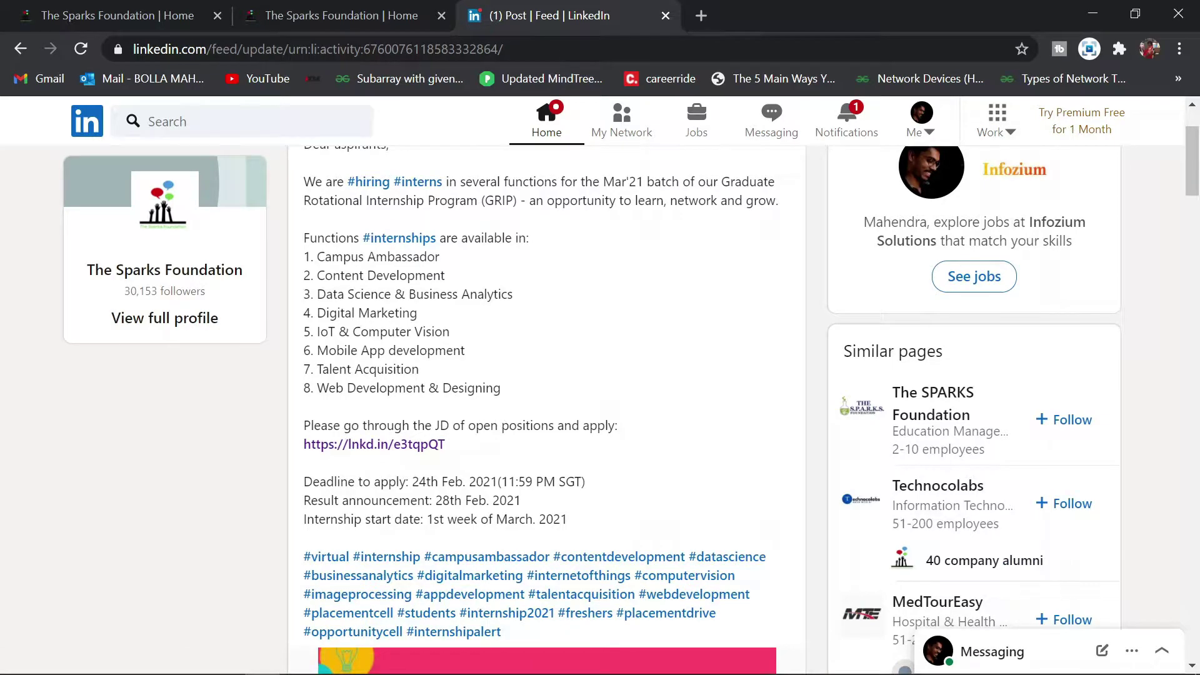
{"action": "scroll", "coordinate": [500, 283], "scroll_direction": "up", "scroll_amount": 1}
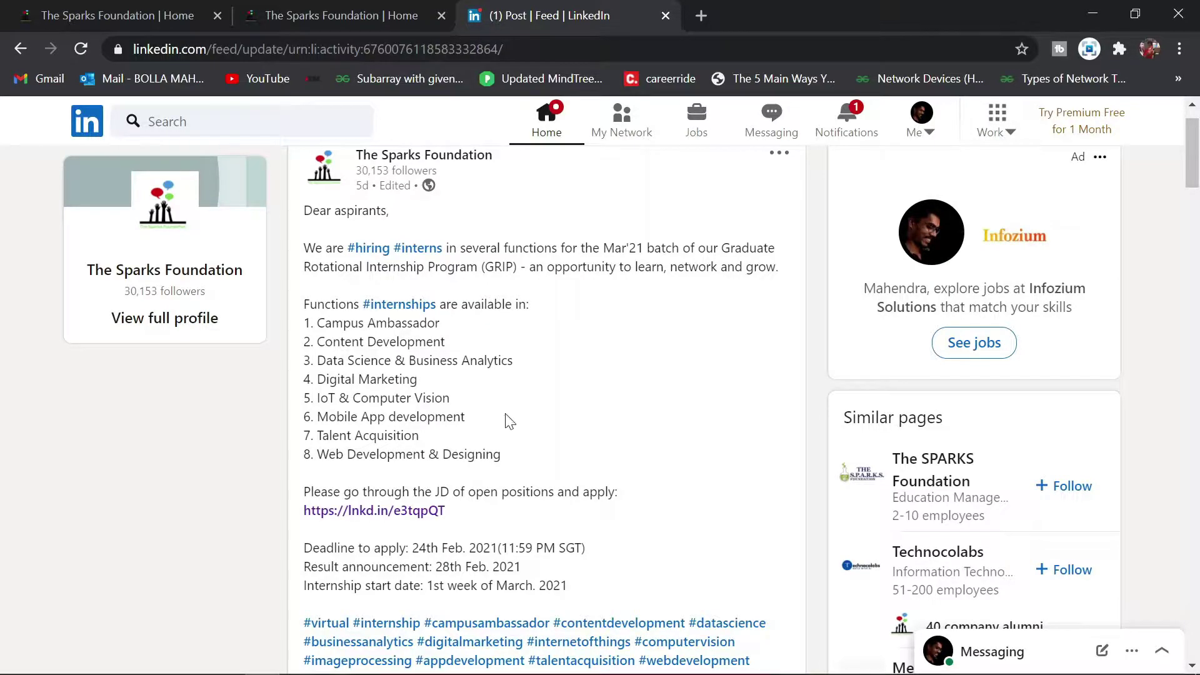
{"action": "scroll", "coordinate": [509, 422], "scroll_direction": "down", "scroll_amount": 2}
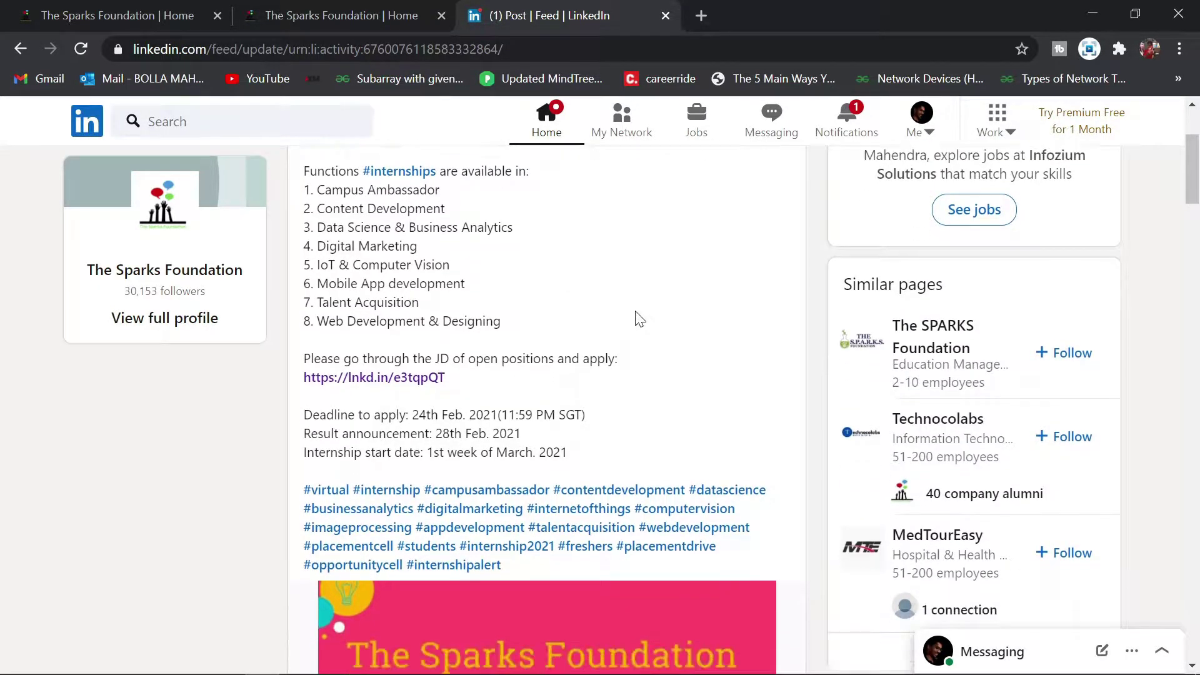
{"action": "scroll", "coordinate": [639, 319], "scroll_direction": "down", "scroll_amount": 1}
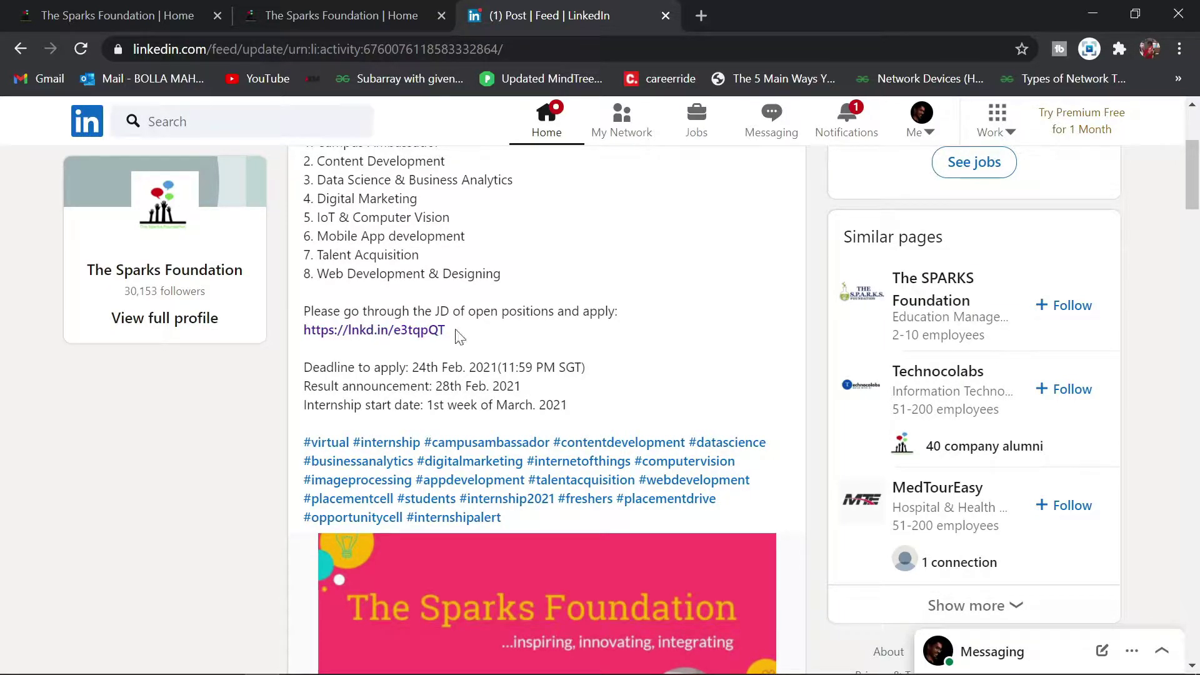
{"action": "scroll", "coordinate": [481, 335], "scroll_direction": "down", "scroll_amount": 1}
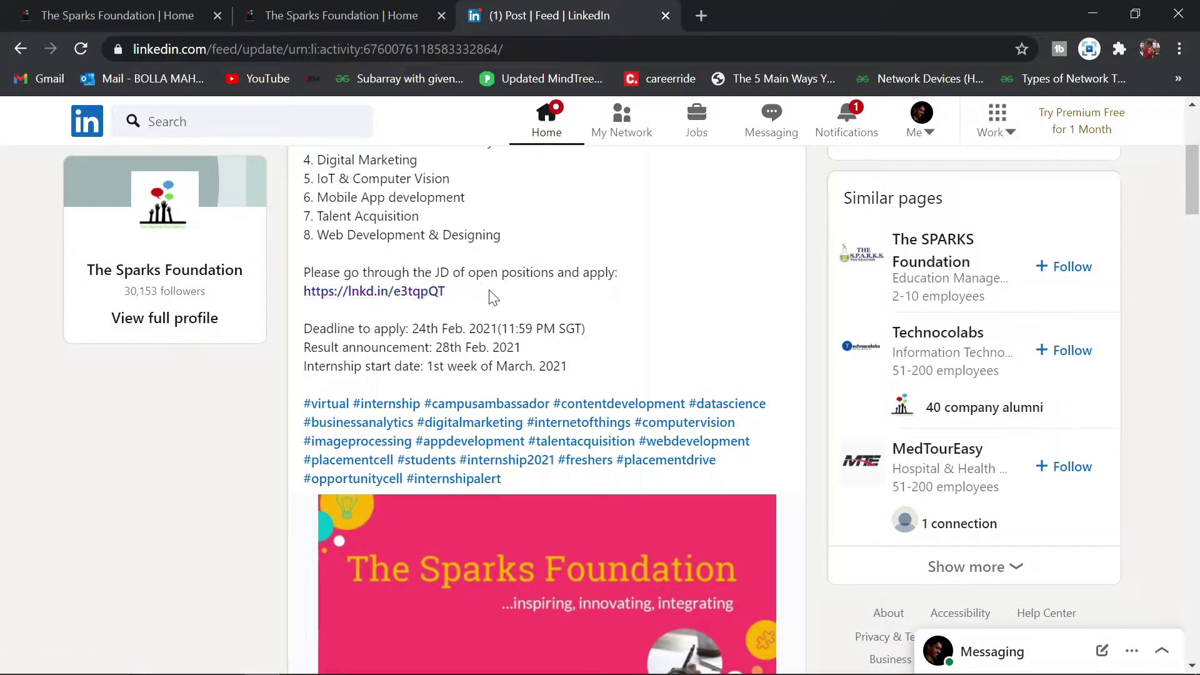
{"action": "left_click_drag", "start_coordinate": [589, 330], "coordinate": [303, 329]}
{"action": "left_click", "coordinate": [575, 307]}
{"action": "left_click_drag", "start_coordinate": [527, 346], "coordinate": [303, 348]}
{"action": "left_click", "coordinate": [528, 357]}
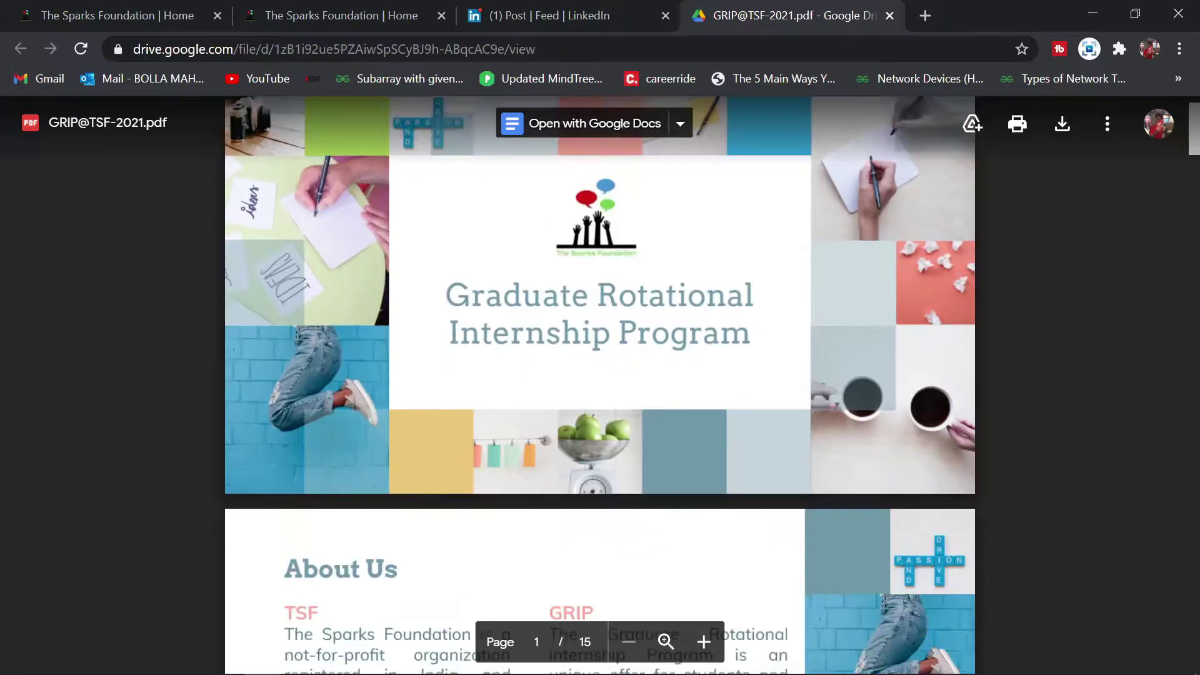
Scroll the GRIP@TSF-2021 PDF to page 8, 'Step 1: Confirm Your Internship Function'
{"action": "scroll", "coordinate": [600, 385], "scroll_direction": "down", "scroll_amount": 3}
{"action": "scroll", "coordinate": [600, 385], "scroll_direction": "up", "scroll_amount": 5}
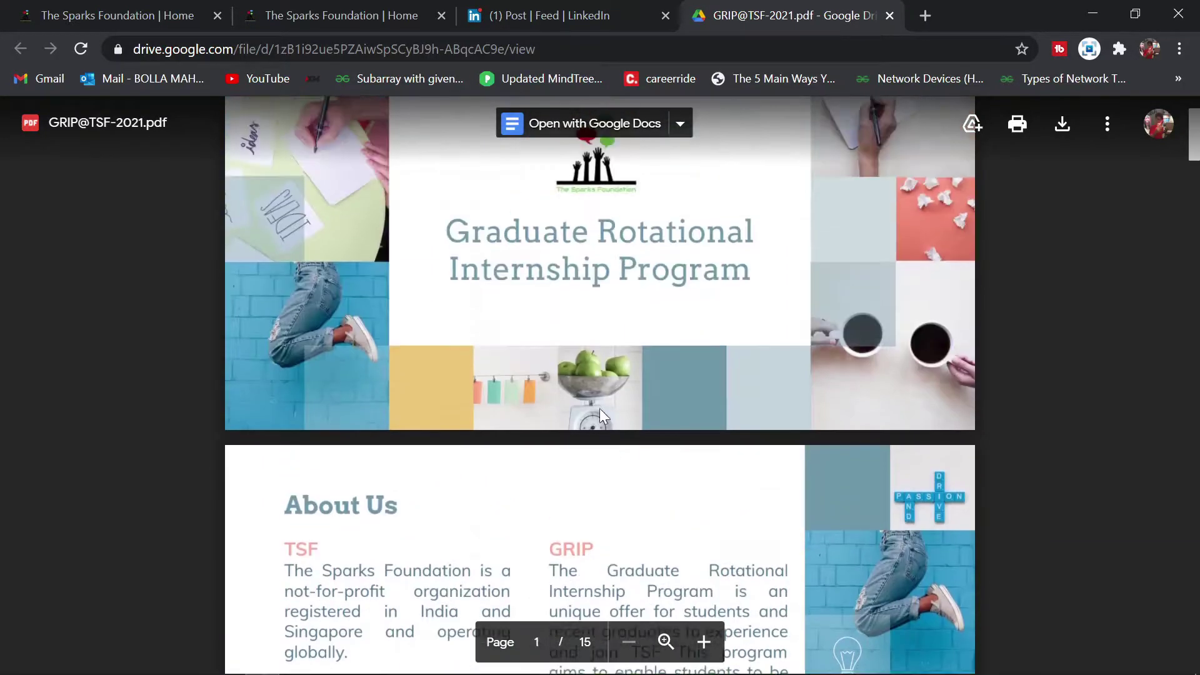
{"action": "scroll", "coordinate": [600, 385], "scroll_direction": "down", "scroll_amount": 4}
{"action": "scroll", "coordinate": [600, 385], "scroll_direction": "down", "scroll_amount": 8}
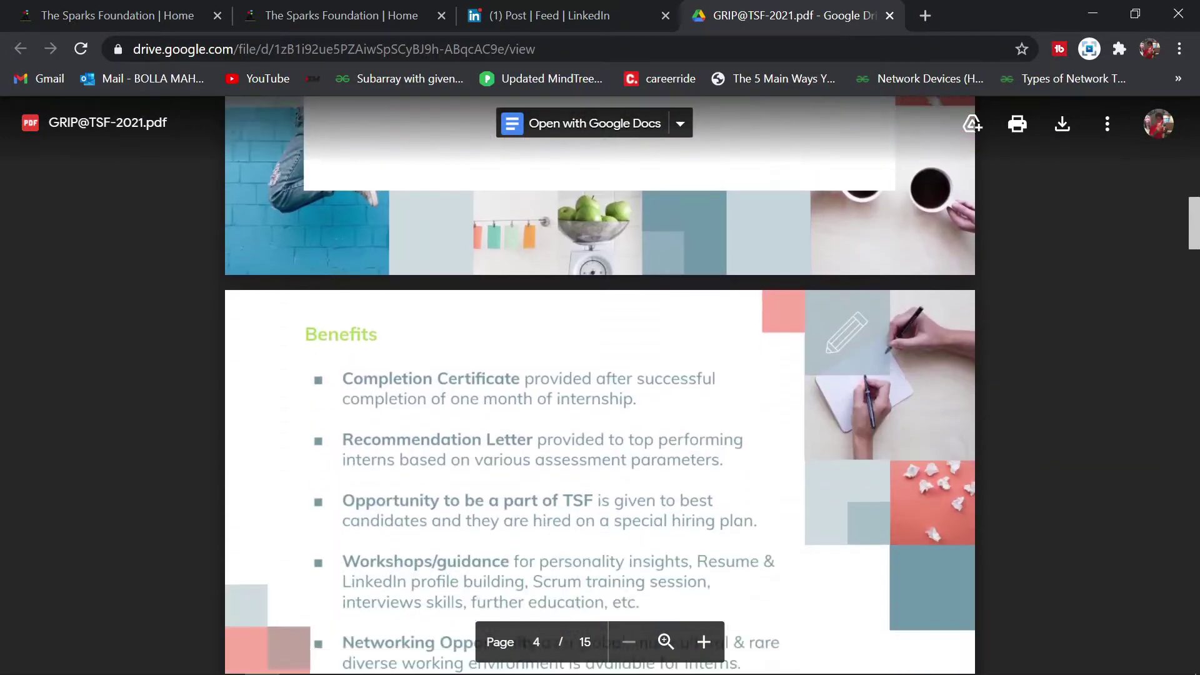
{"action": "scroll", "coordinate": [600, 385], "scroll_direction": "down", "scroll_amount": 8}
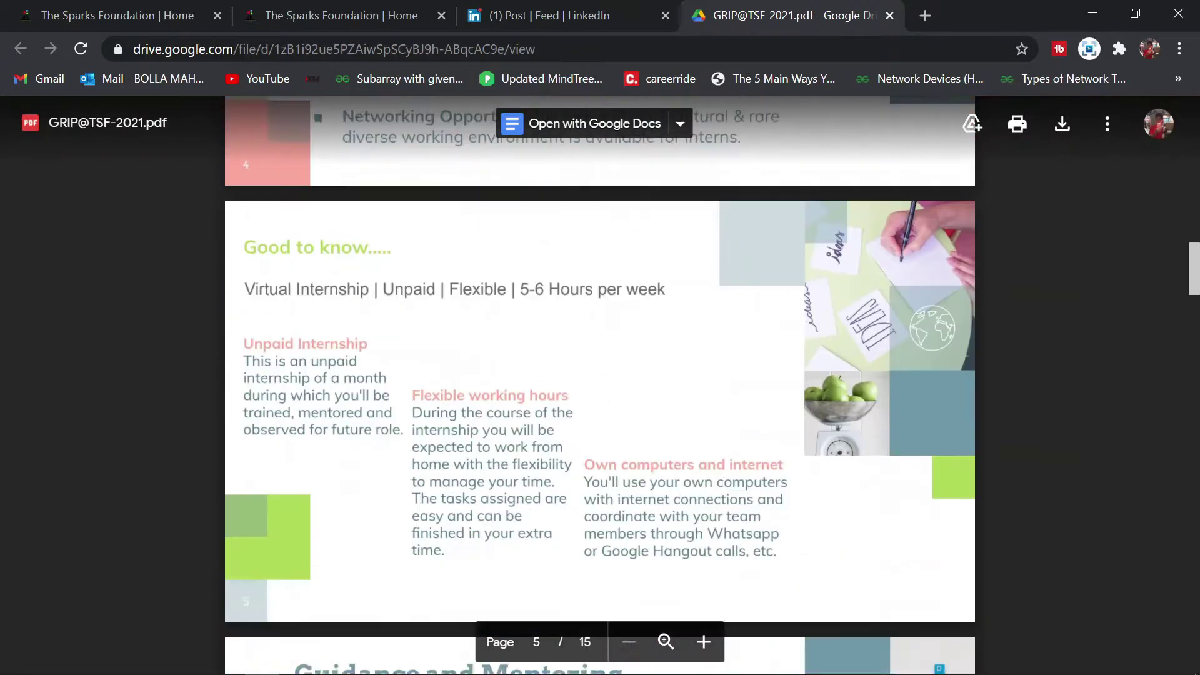
{"action": "scroll", "coordinate": [600, 385], "scroll_direction": "down", "scroll_amount": 8}
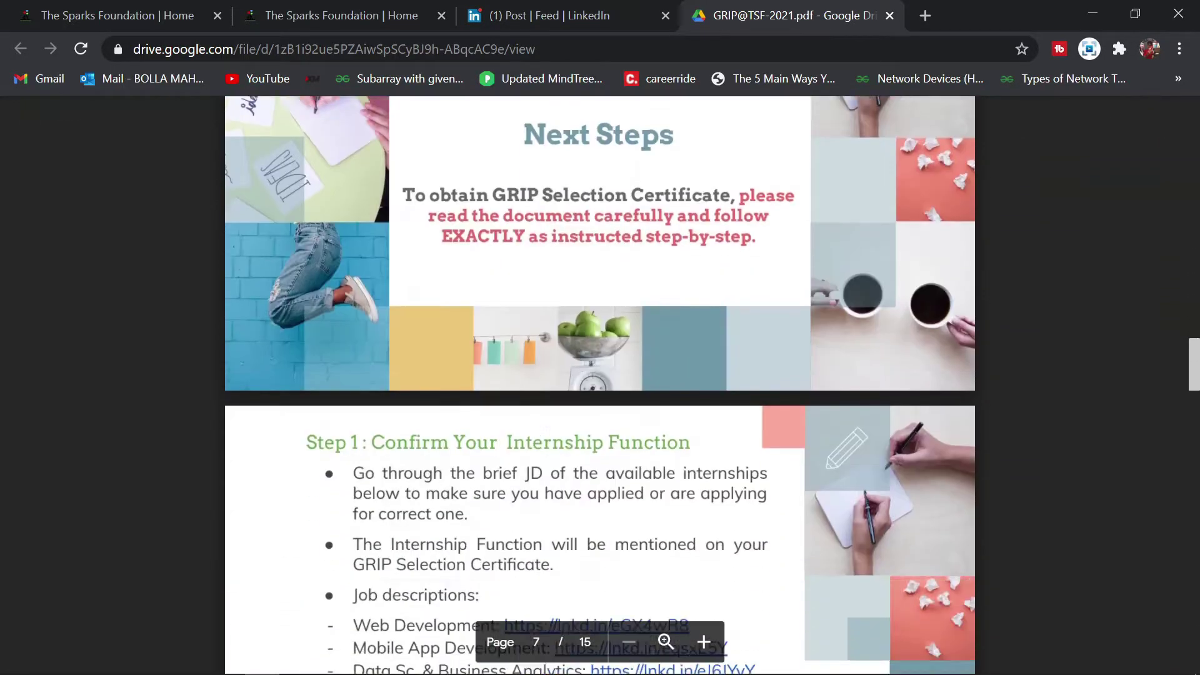
{"action": "scroll", "coordinate": [600, 385], "scroll_direction": "down", "scroll_amount": 1}
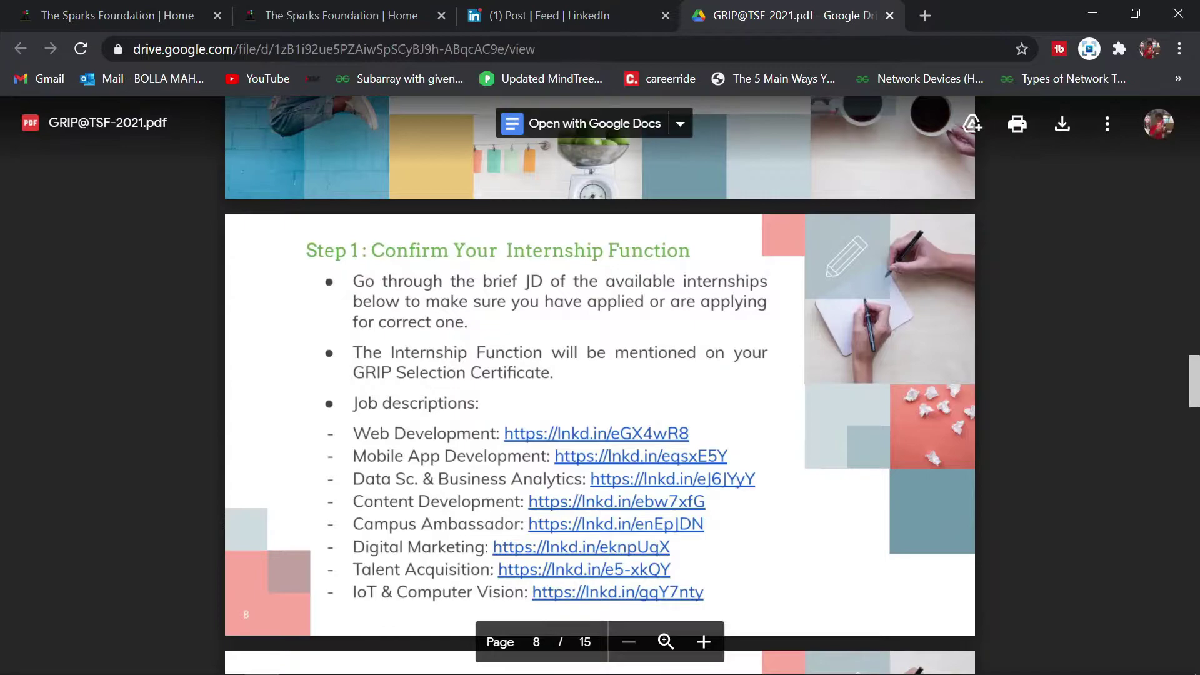
{"action": "scroll", "coordinate": [600, 385], "scroll_direction": "down", "scroll_amount": 1}
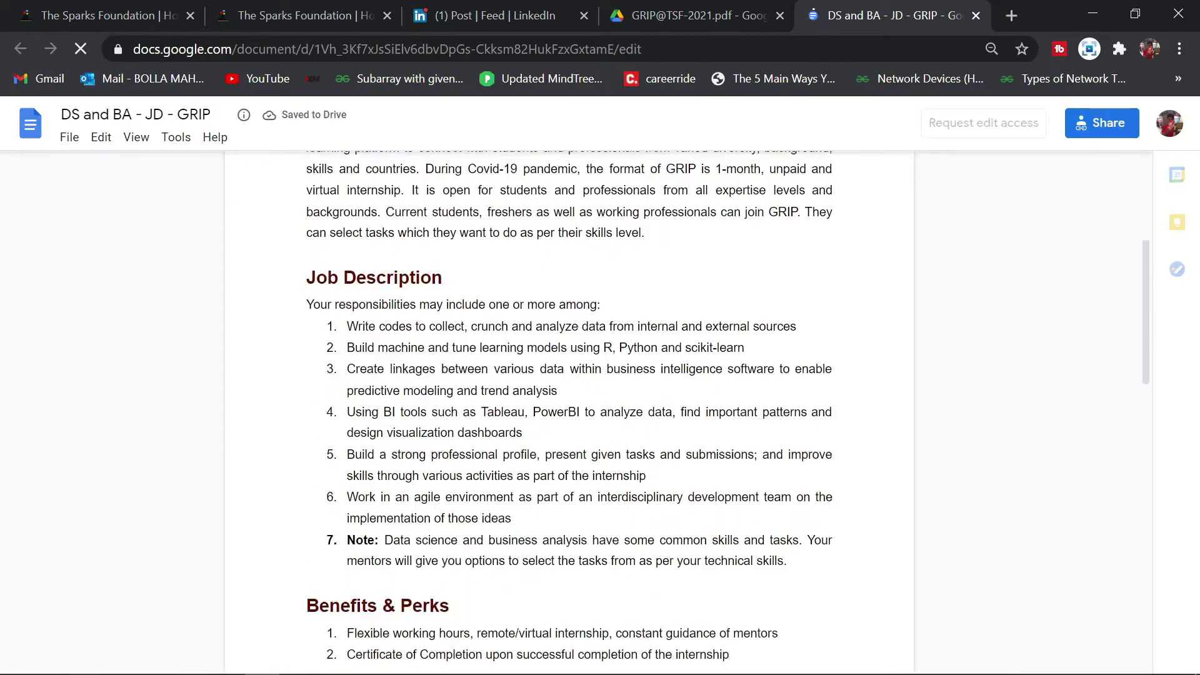
Scroll the 'DS and BA - JD - GRIP' document back up to its title
{"action": "scroll", "coordinate": [568, 412], "scroll_direction": "up", "scroll_amount": 3}
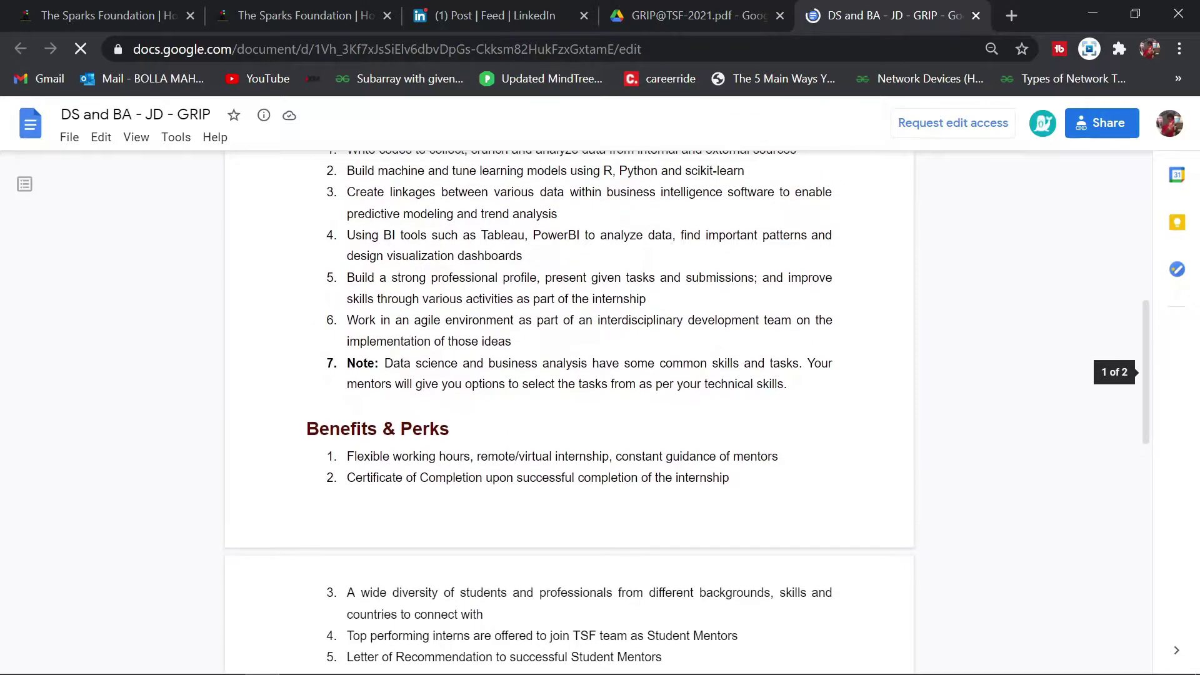
{"action": "scroll", "coordinate": [569, 413], "scroll_direction": "up", "scroll_amount": 3}
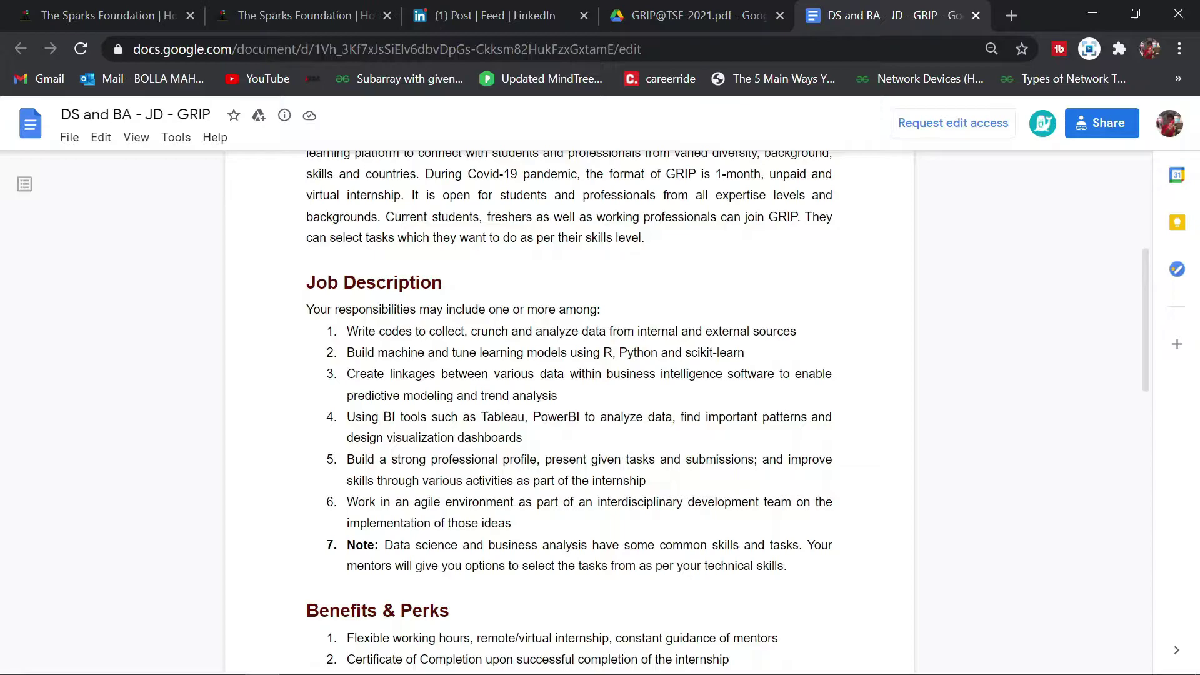
{"action": "scroll", "coordinate": [569, 412], "scroll_direction": "up", "scroll_amount": 5}
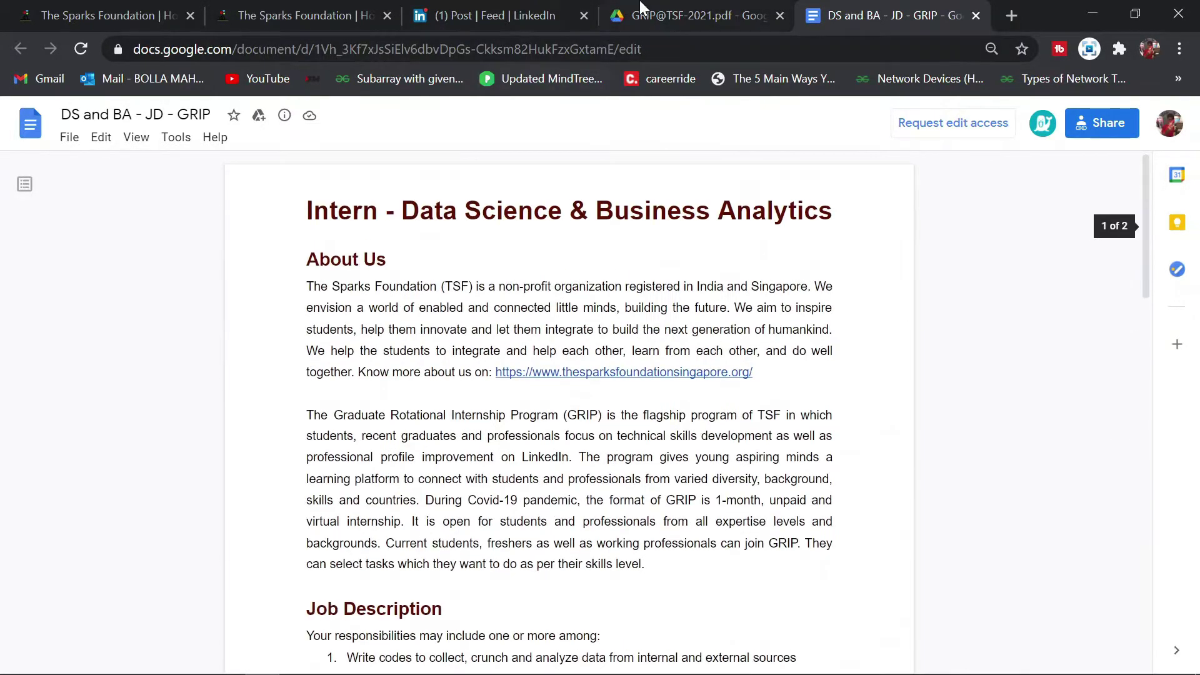
{"action": "left_click", "coordinate": [641, 9]}
{"action": "scroll", "coordinate": [600, 385], "scroll_direction": "down", "scroll_amount": 2}
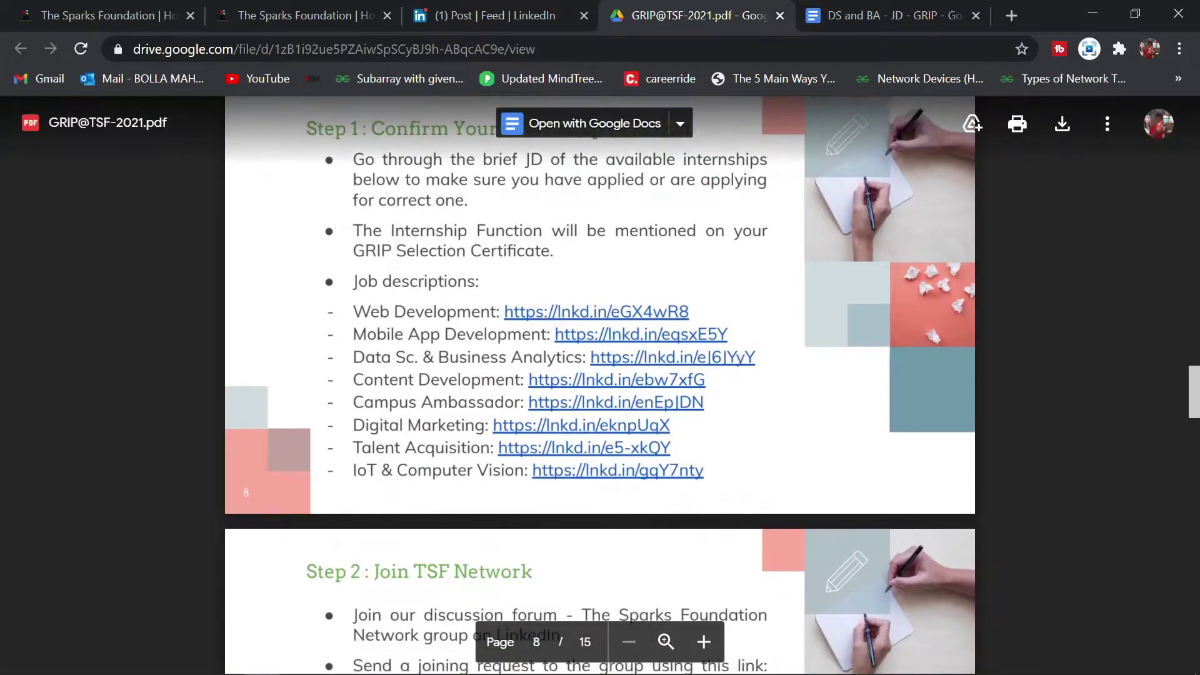
{"action": "scroll", "coordinate": [504, 464], "scroll_direction": "down", "scroll_amount": 2}
{"action": "scroll", "coordinate": [504, 464], "scroll_direction": "up", "scroll_amount": 3}
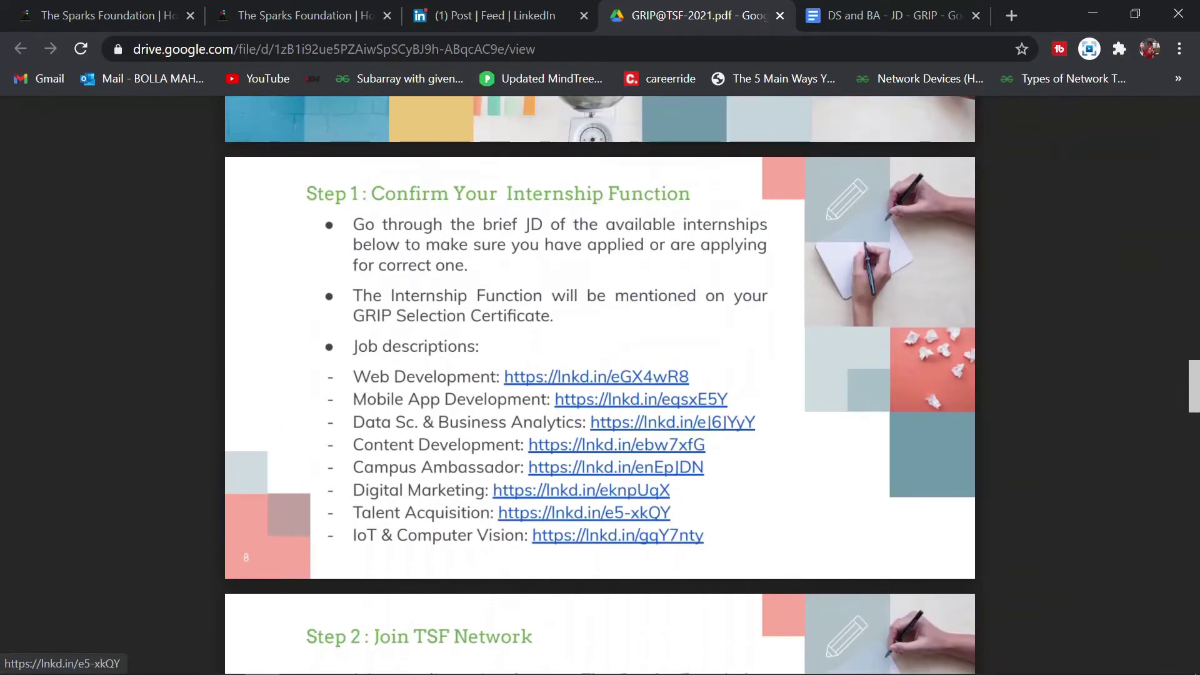
{"action": "scroll", "coordinate": [585, 512], "scroll_direction": "down", "scroll_amount": 4}
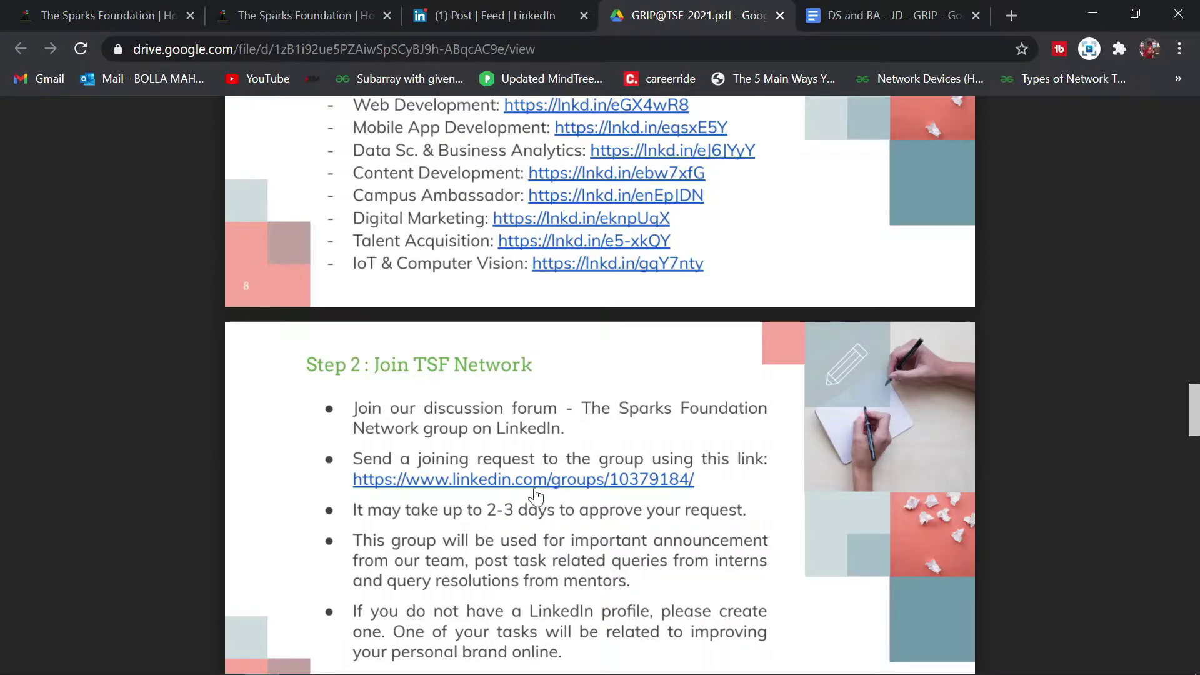
{"action": "scroll", "coordinate": [525, 487], "scroll_direction": "down", "scroll_amount": 3}
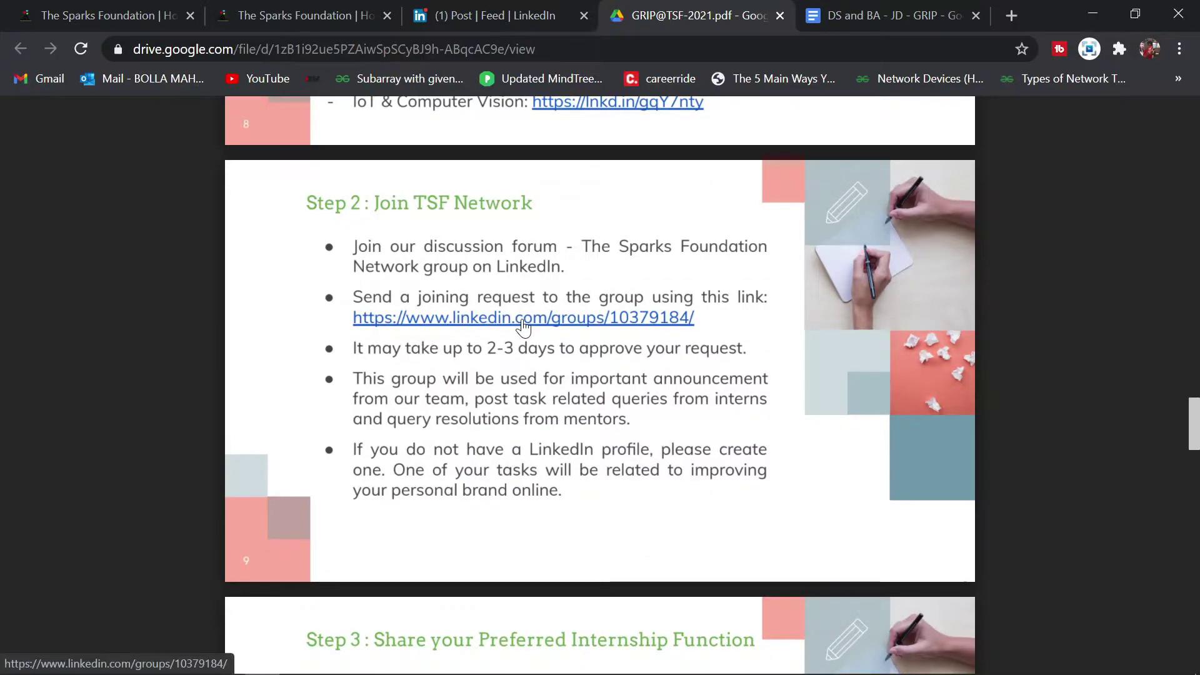
{"action": "scroll", "coordinate": [523, 326], "scroll_direction": "down", "scroll_amount": 2}
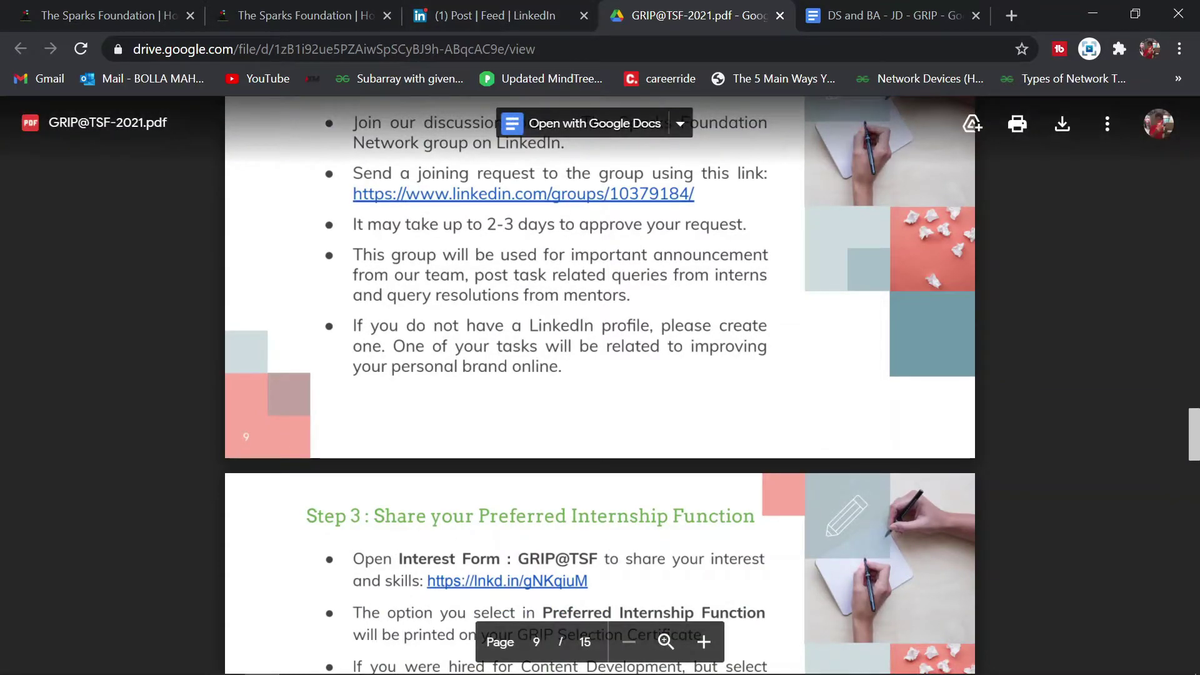
{"action": "scroll", "coordinate": [490, 367], "scroll_direction": "down", "scroll_amount": 3}
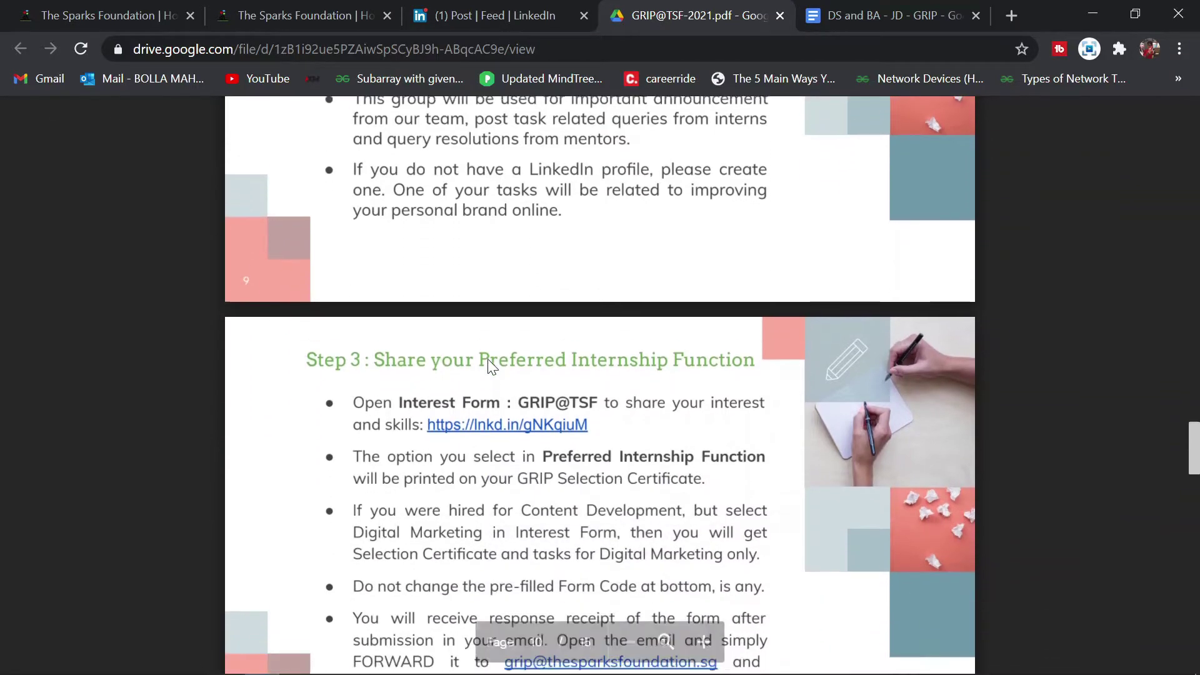
{"action": "scroll", "coordinate": [489, 367], "scroll_direction": "down", "scroll_amount": 1}
{"action": "scroll", "coordinate": [570, 346], "scroll_direction": "down", "scroll_amount": 1}
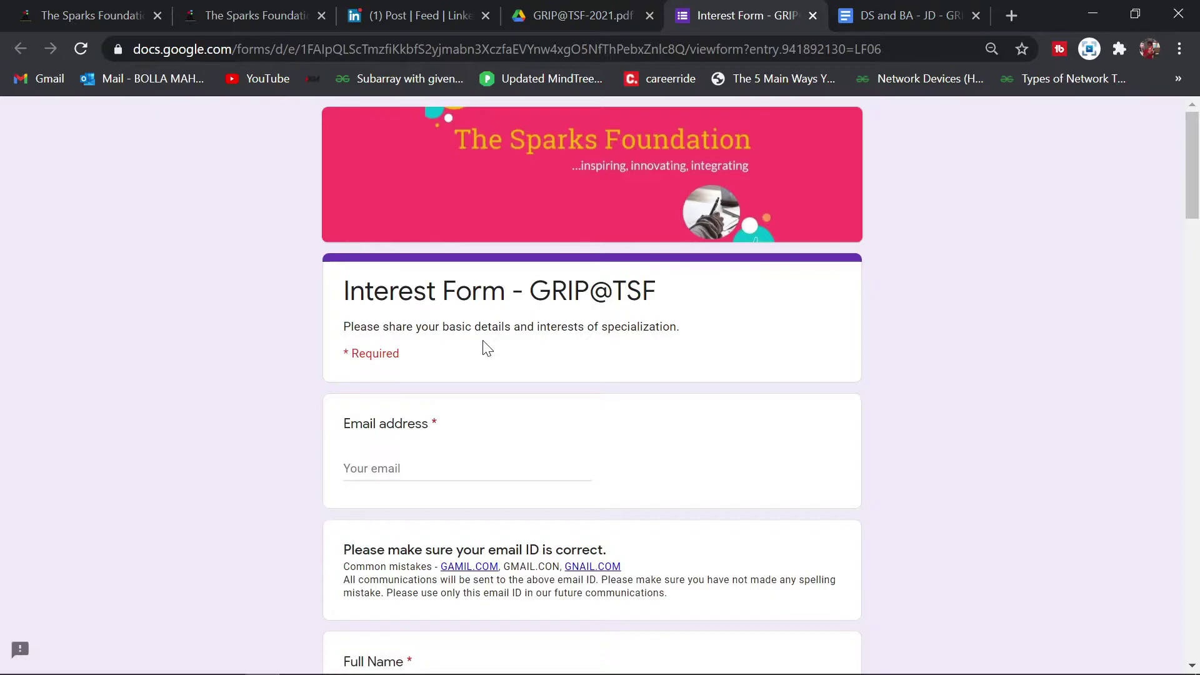
Enter a sample email address and full name in the interest form
{"action": "scroll", "coordinate": [487, 348], "scroll_direction": "down", "scroll_amount": 2}
{"action": "left_click", "coordinate": [488, 350]}
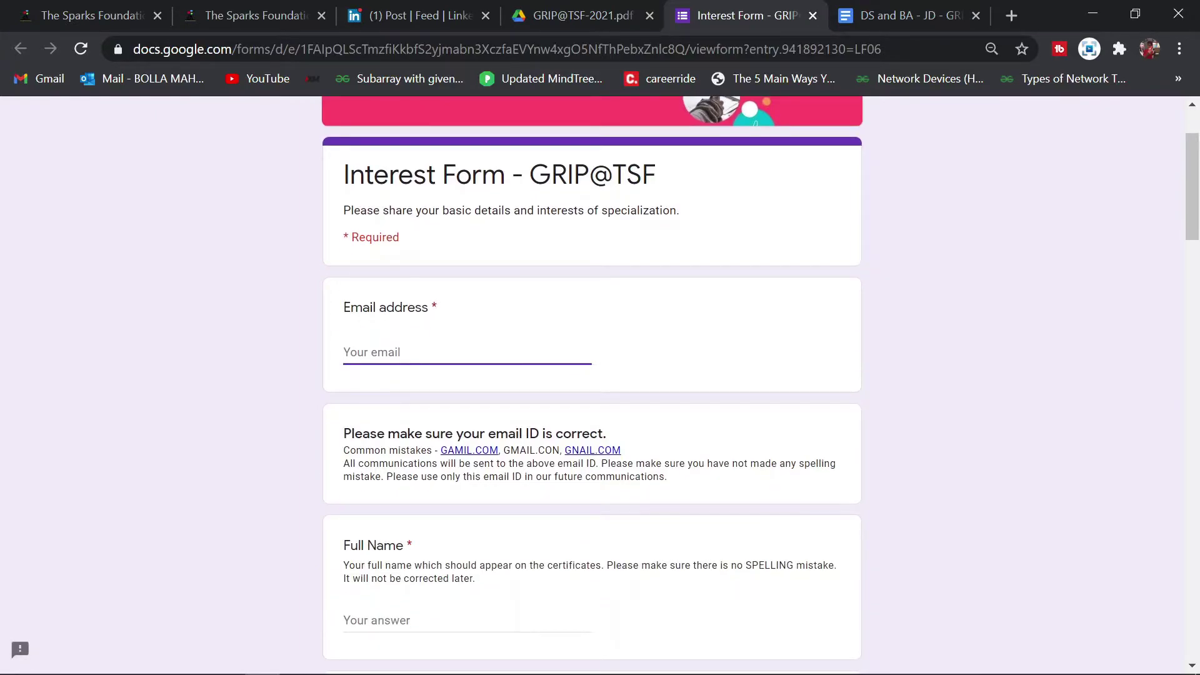
{"action": "type", "text": "assaa@gamil.com"}
{"action": "scroll", "coordinate": [400, 400], "scroll_direction": "down", "scroll_amount": 2}
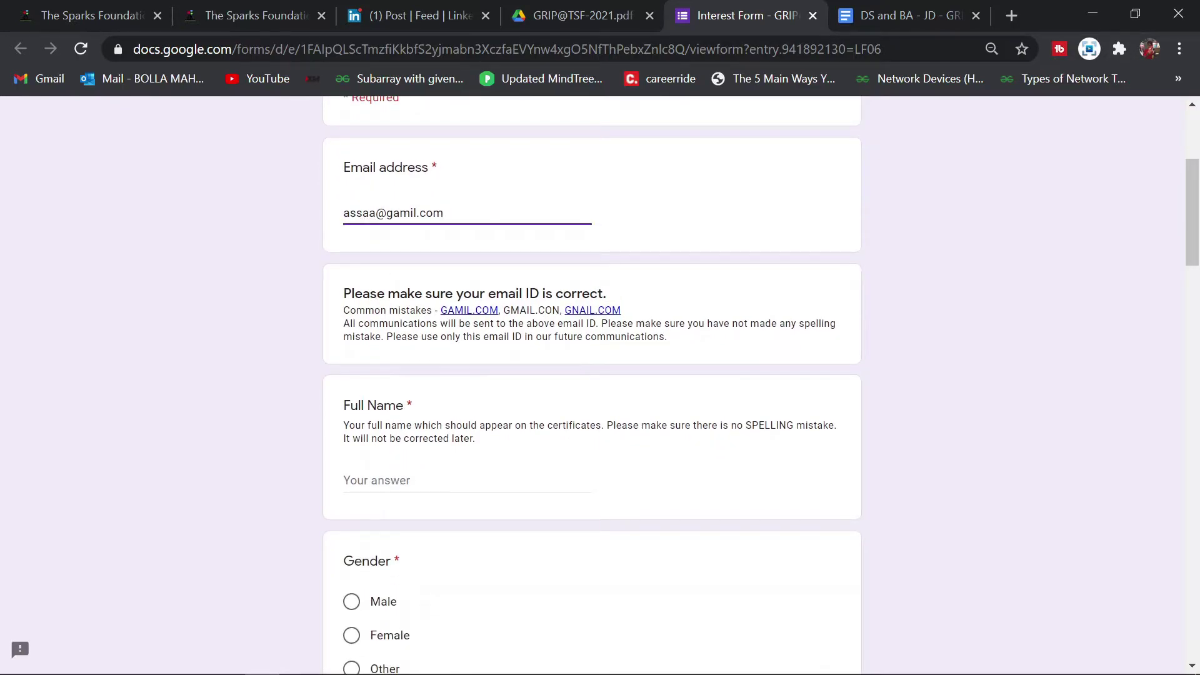
{"action": "key", "text": "Tab"}
{"action": "type", "text": "cbvcx"}
{"action": "scroll", "coordinate": [352, 423], "scroll_direction": "down", "scroll_amount": 3}
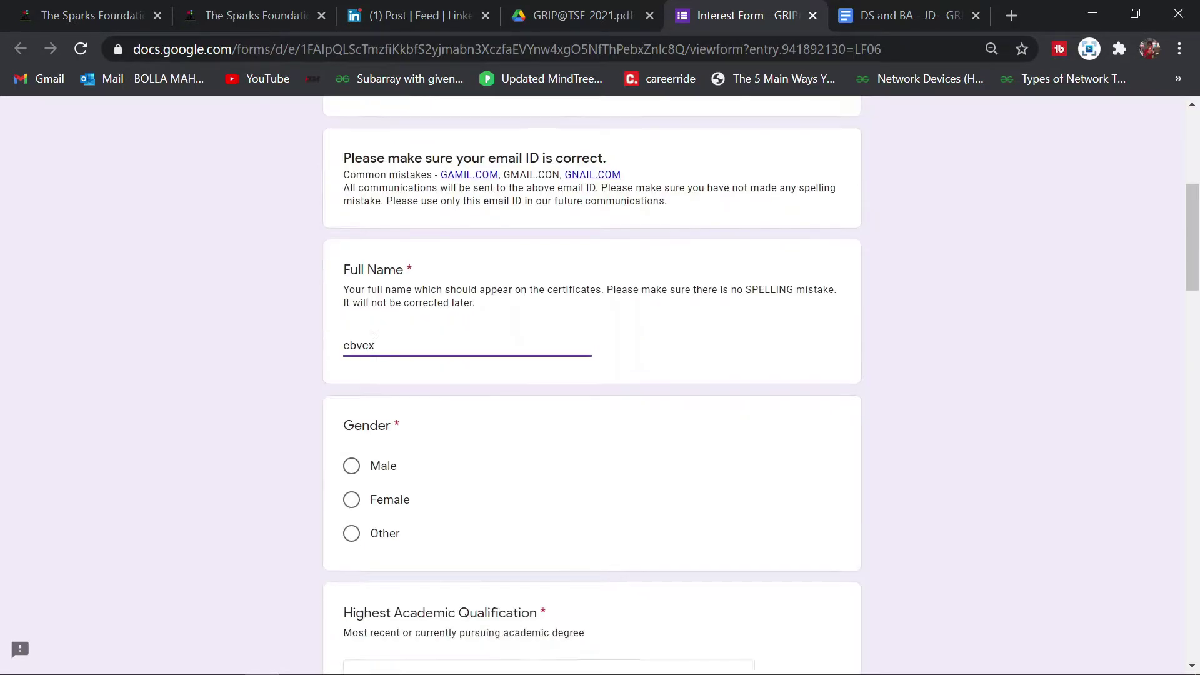
Choose Male, qualification BCA / B.Tech. / B.E. / B.Sc., and graduation year 2021
{"action": "left_click", "coordinate": [351, 377]}
{"action": "scroll", "coordinate": [541, 405], "scroll_direction": "down", "scroll_amount": 3}
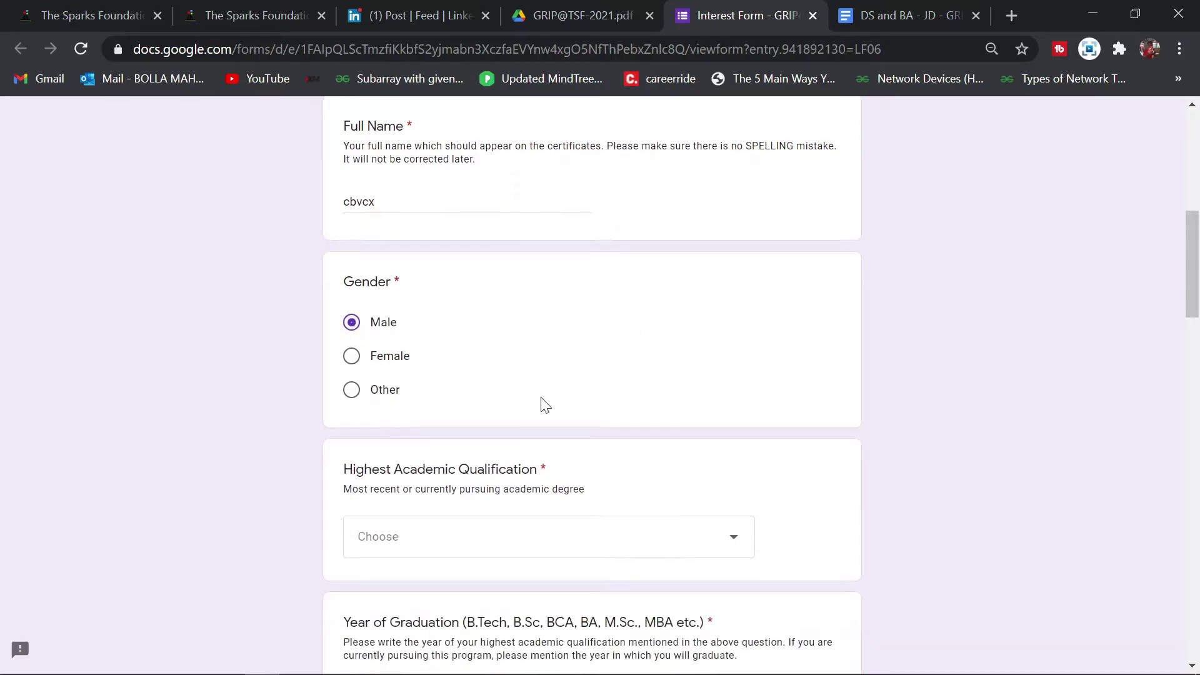
{"action": "left_click", "coordinate": [442, 423]}
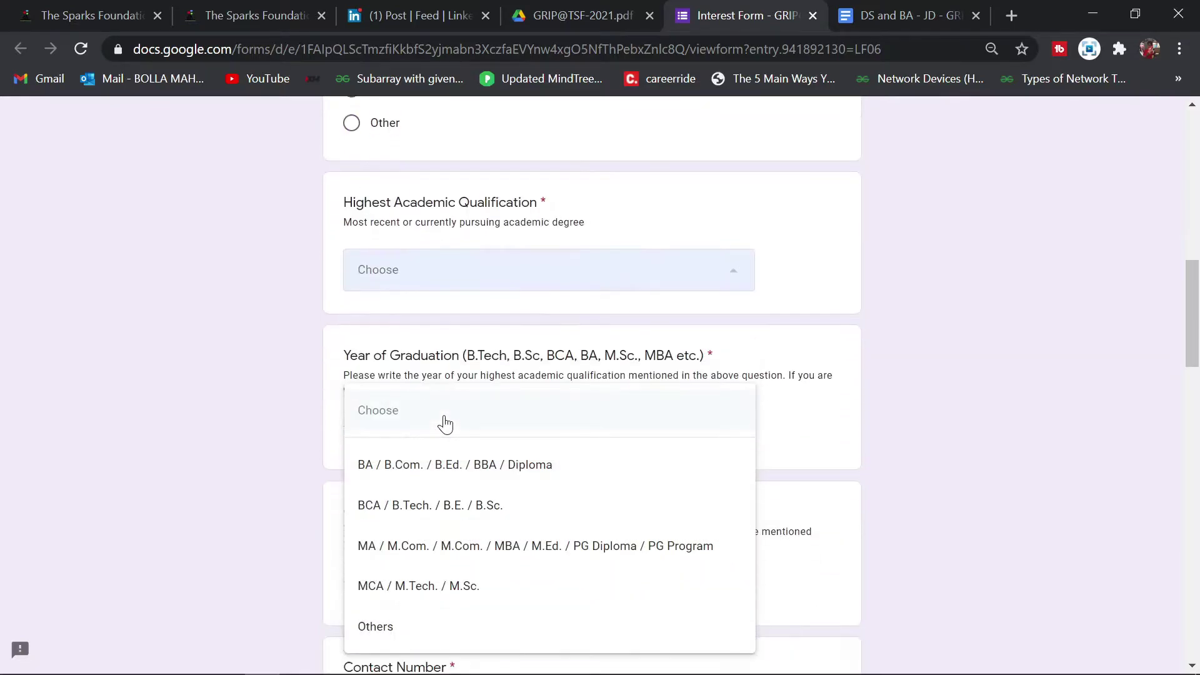
{"action": "left_click", "coordinate": [437, 508]}
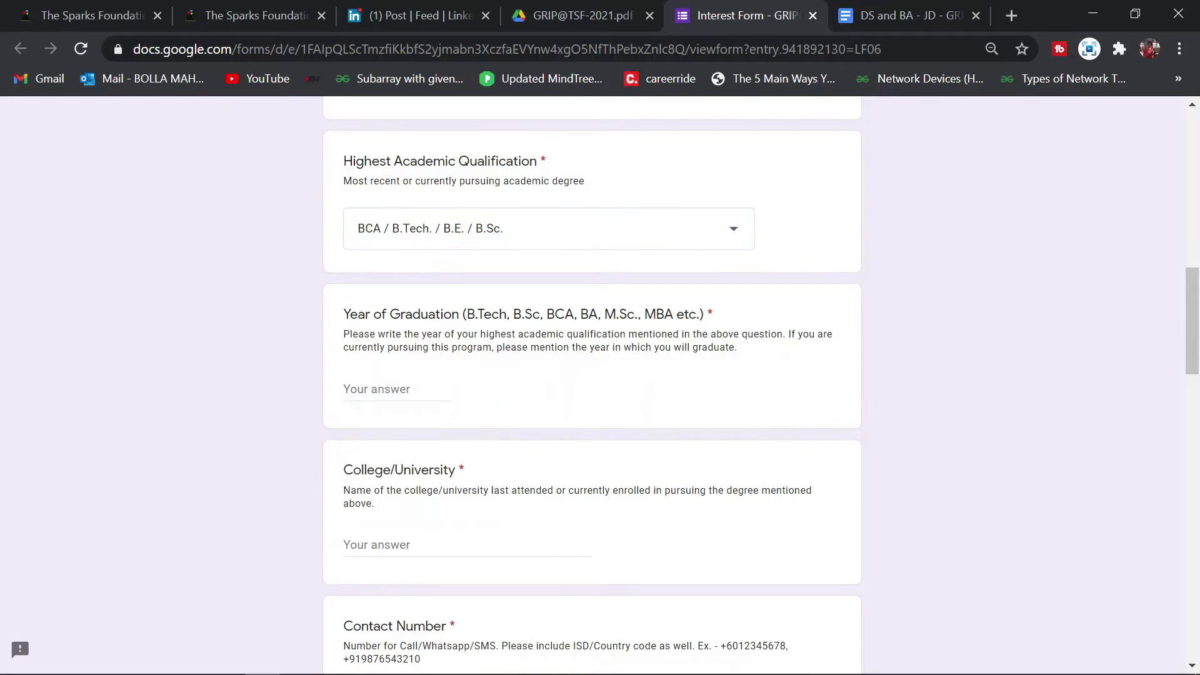
{"action": "type", "text": "2021"}
Fill in a sample college name and a numeric contact number
{"action": "scroll", "coordinate": [412, 367], "scroll_direction": "down", "scroll_amount": 3}
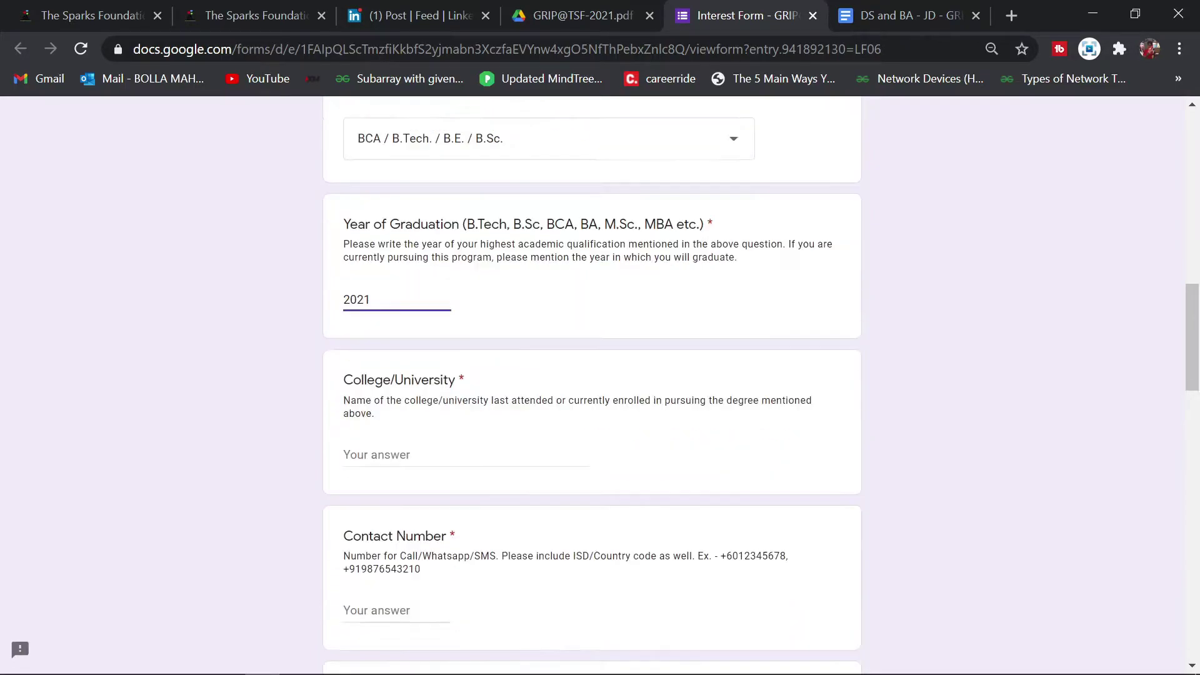
{"action": "type", "text": "sdfg"}
{"action": "scroll", "coordinate": [368, 340], "scroll_direction": "down", "scroll_amount": 2}
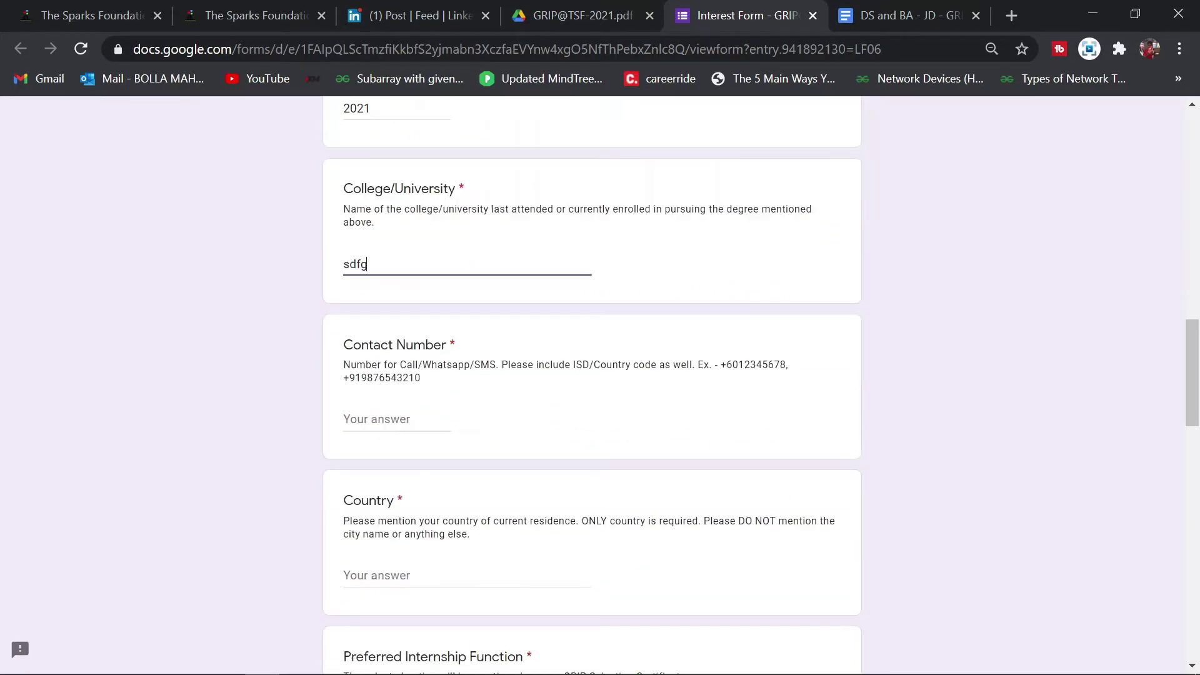
{"action": "left_click", "coordinate": [367, 330]}
{"action": "type", "text": "aqswdefrg"}
{"action": "scroll", "coordinate": [362, 330], "scroll_direction": "down", "scroll_amount": 2}
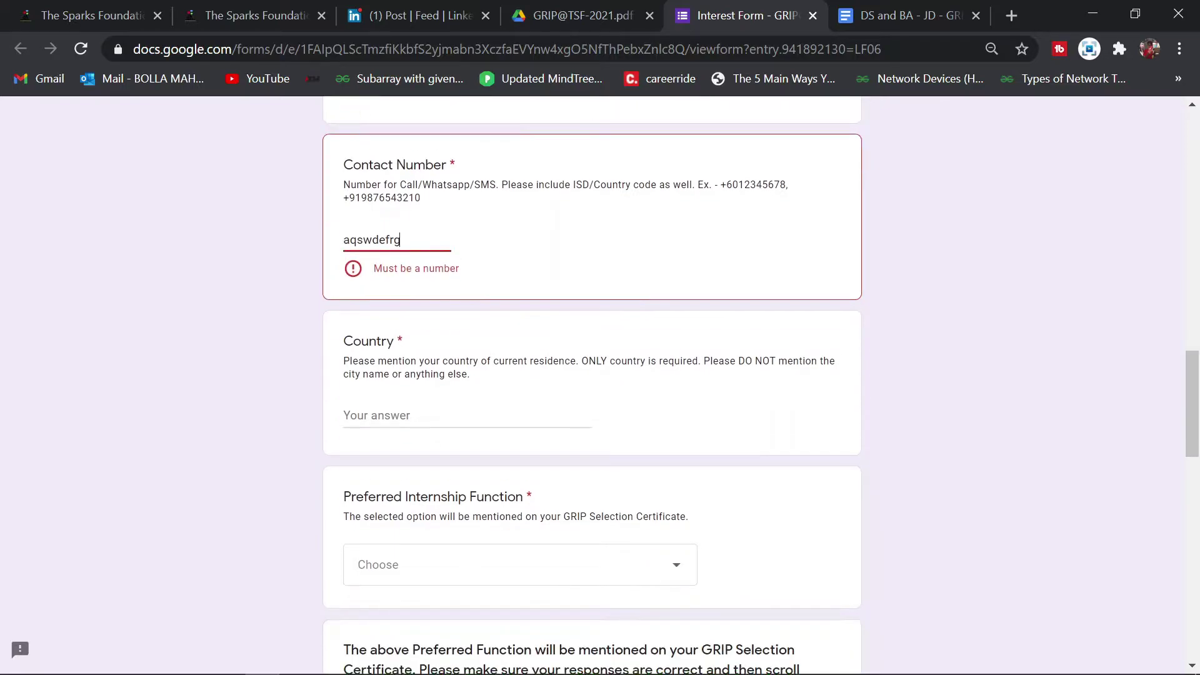
{"action": "key", "text": "BackSpace"}
{"action": "key", "text": "BackSpace"}
{"action": "key", "text": "BackSpace"}
{"action": "key", "text": "BackSpace"}
{"action": "key", "text": "BackSpace"}
{"action": "key", "text": "BackSpace"}
{"action": "key", "text": "BackSpace"}
{"action": "key", "text": "BackSpace"}
{"action": "key", "text": "BackSpace"}
{"action": "type", "text": "123456789"}
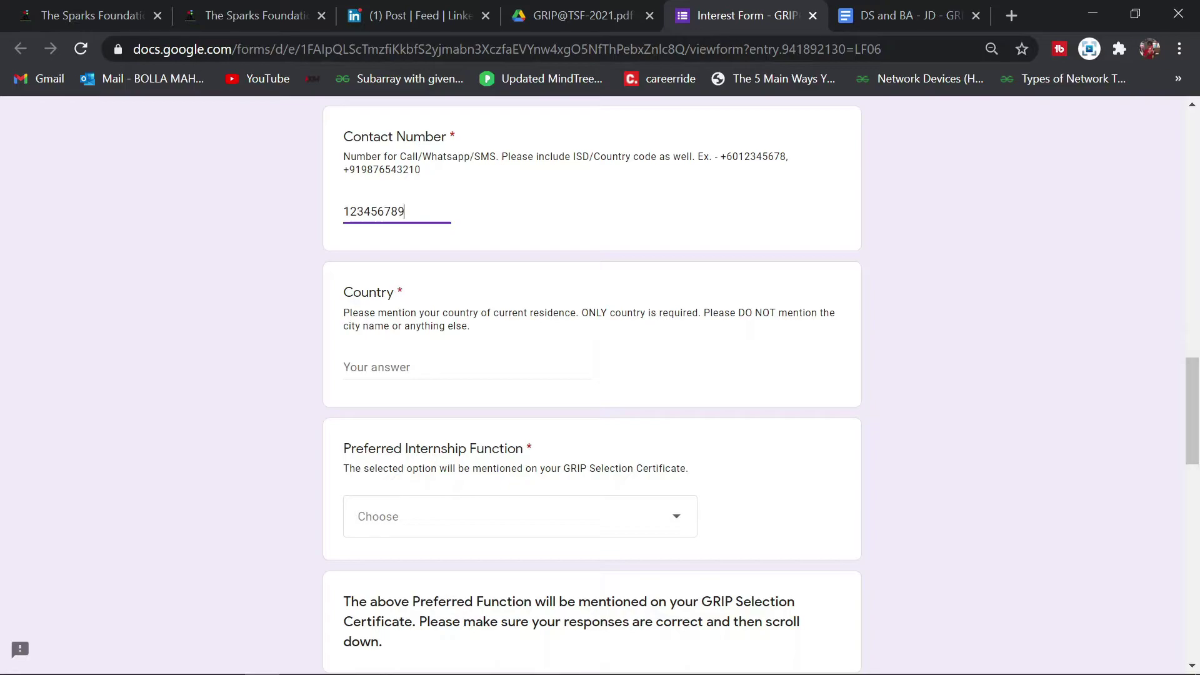
{"action": "scroll", "coordinate": [360, 329], "scroll_direction": "down", "scroll_amount": 1}
{"action": "left_click", "coordinate": [360, 336]}
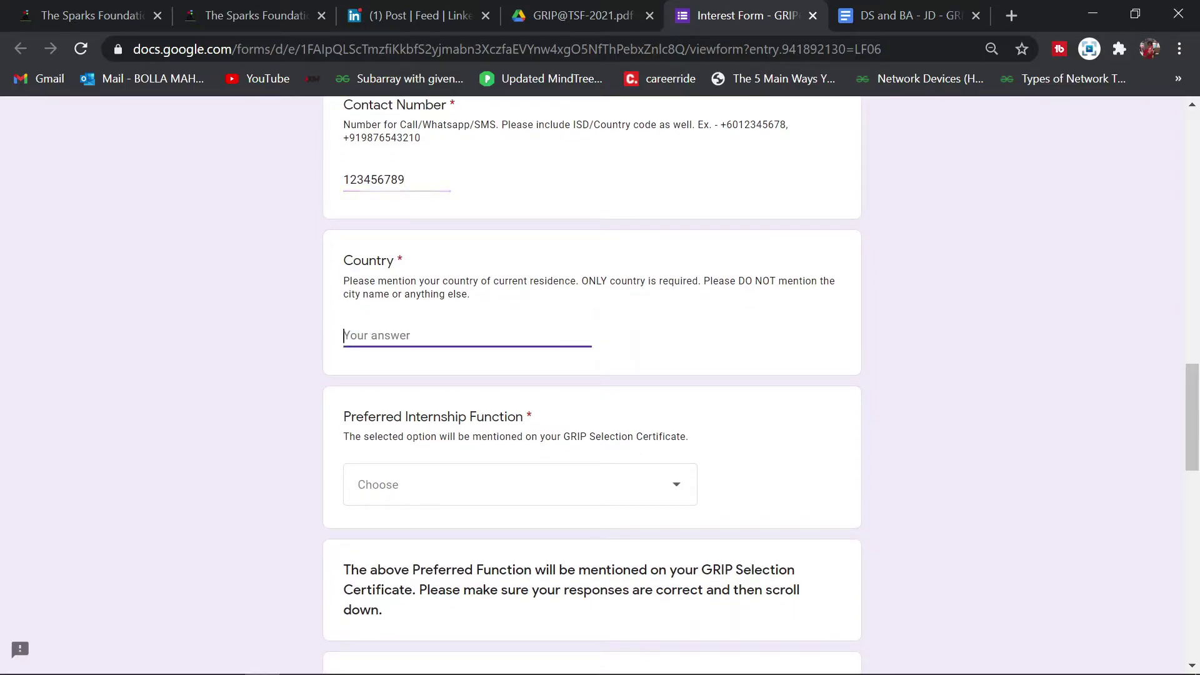
Enter country 'india' and choose Data Science & Business Analytics as preferred function
{"action": "type", "text": "india"}
{"action": "scroll", "coordinate": [441, 352], "scroll_direction": "down", "scroll_amount": 3}
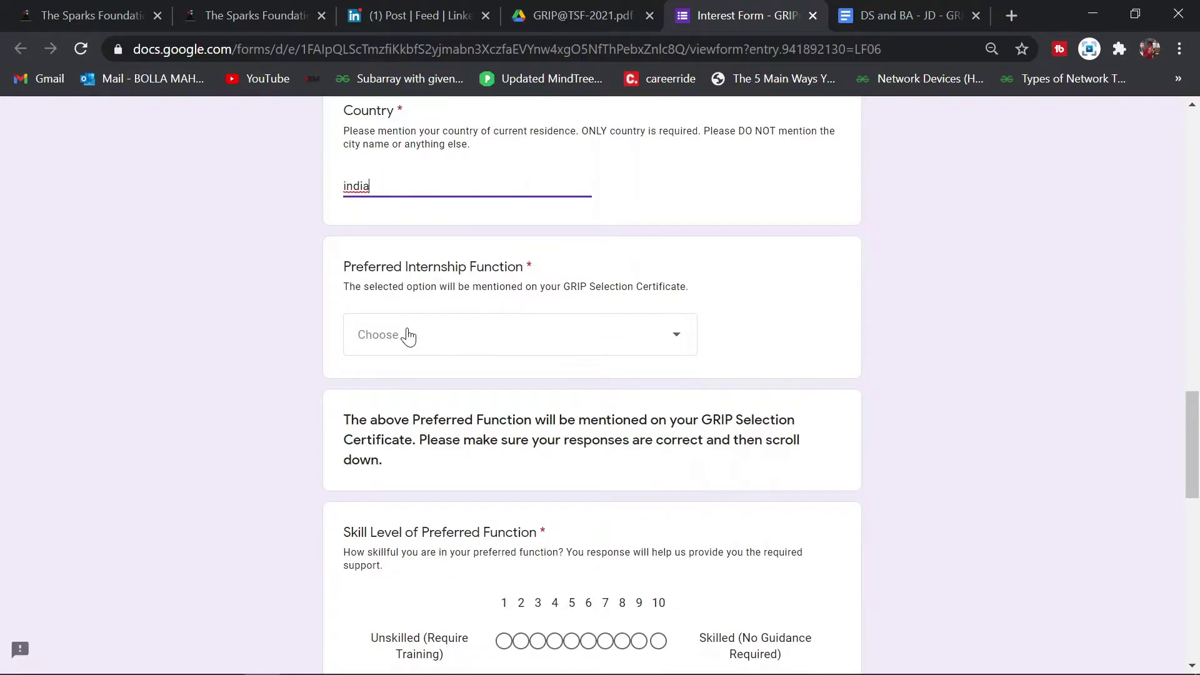
{"action": "left_click", "coordinate": [407, 336]}
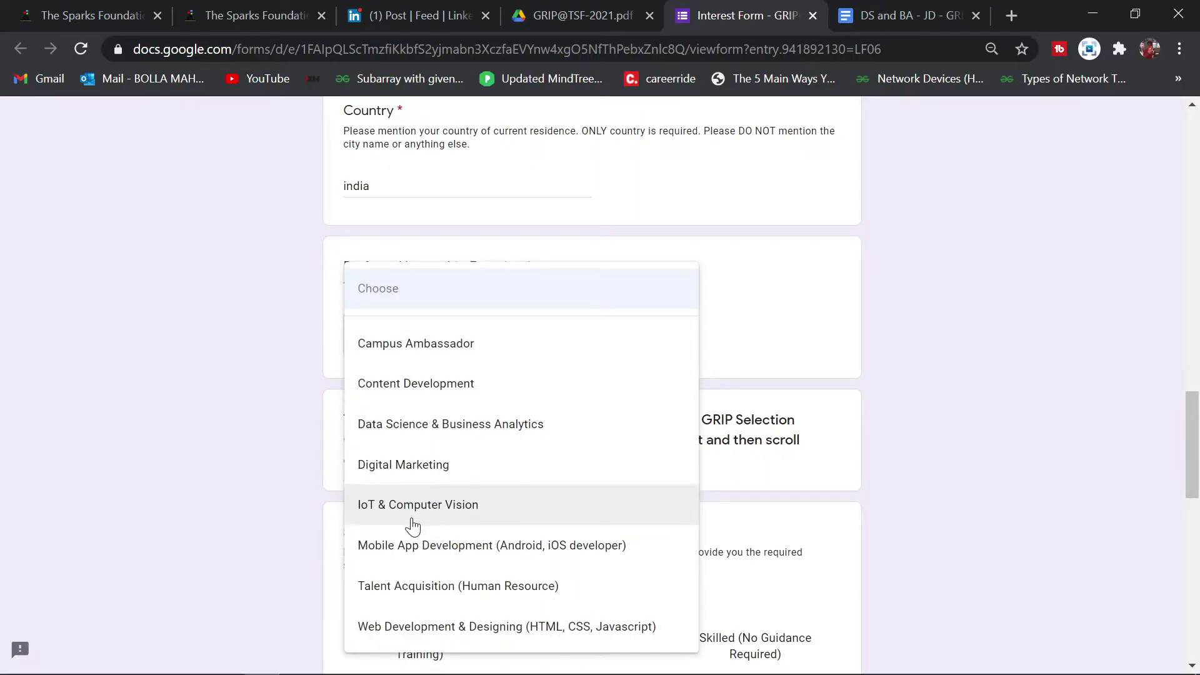
{"action": "left_click", "coordinate": [456, 439]}
{"action": "scroll", "coordinate": [456, 439], "scroll_direction": "down", "scroll_amount": 4}
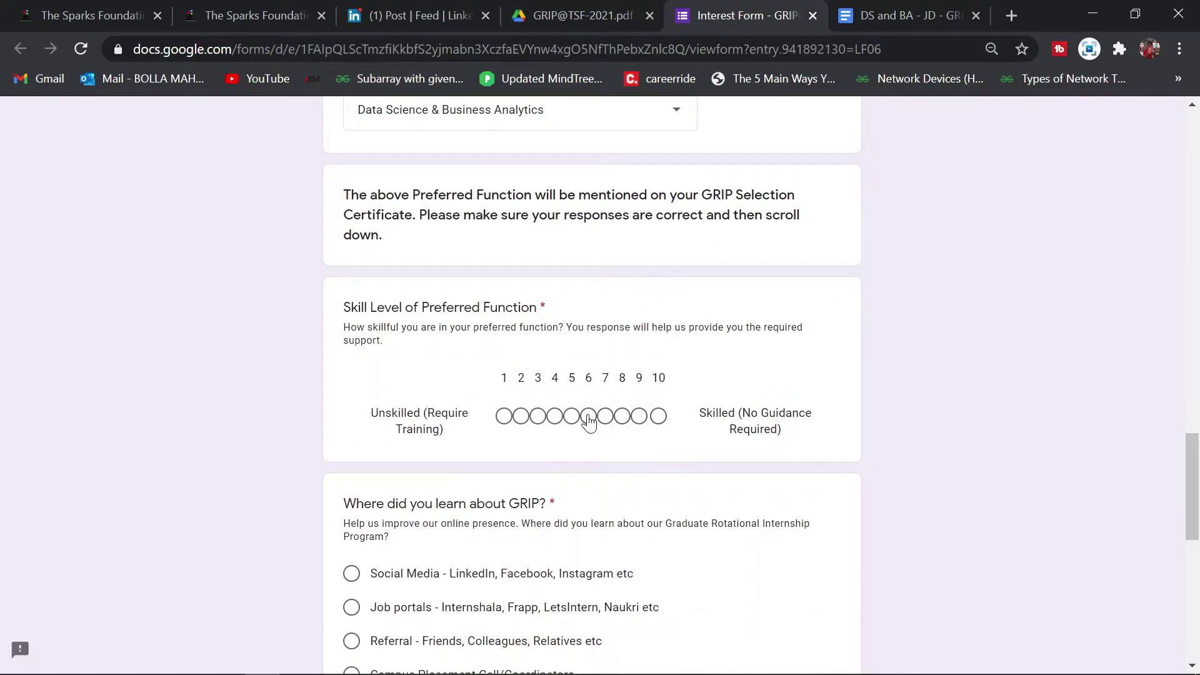
Rate skill level 7, pick Social Media, agree Yes to the data policy, and go to page 2
{"action": "left_click", "coordinate": [607, 418]}
{"action": "left_click", "coordinate": [604, 419]}
{"action": "scroll", "coordinate": [576, 492], "scroll_direction": "down", "scroll_amount": 4}
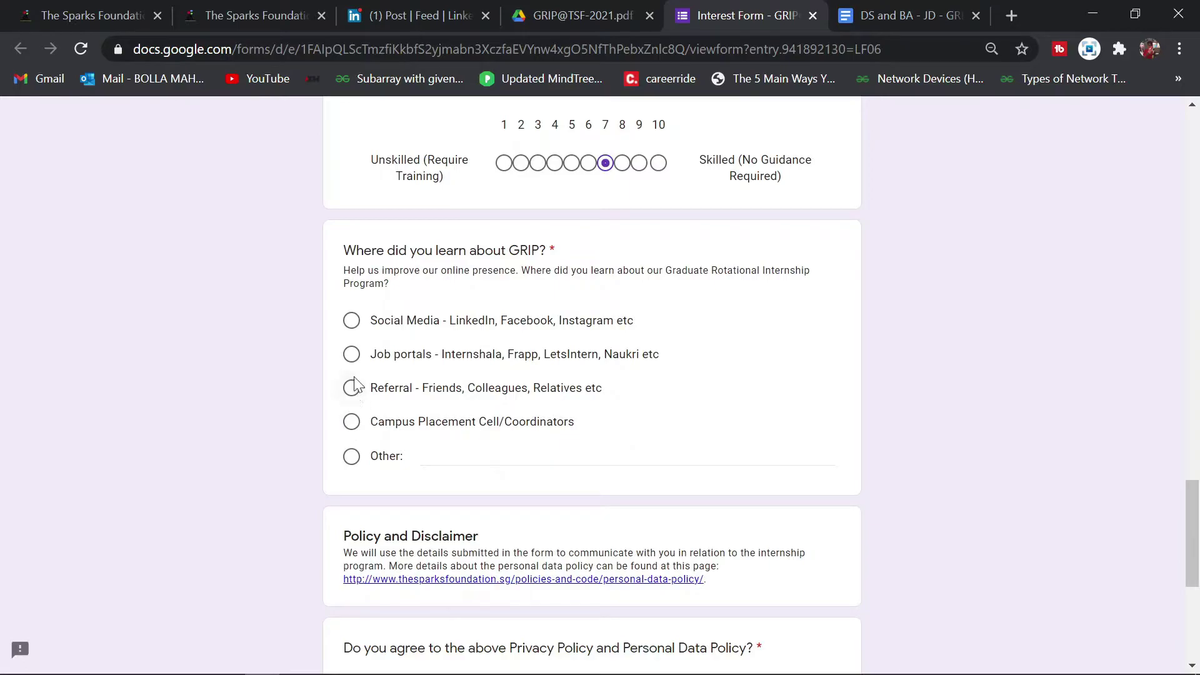
{"action": "left_click", "coordinate": [352, 320]}
{"action": "scroll", "coordinate": [576, 375], "scroll_direction": "down", "scroll_amount": 6}
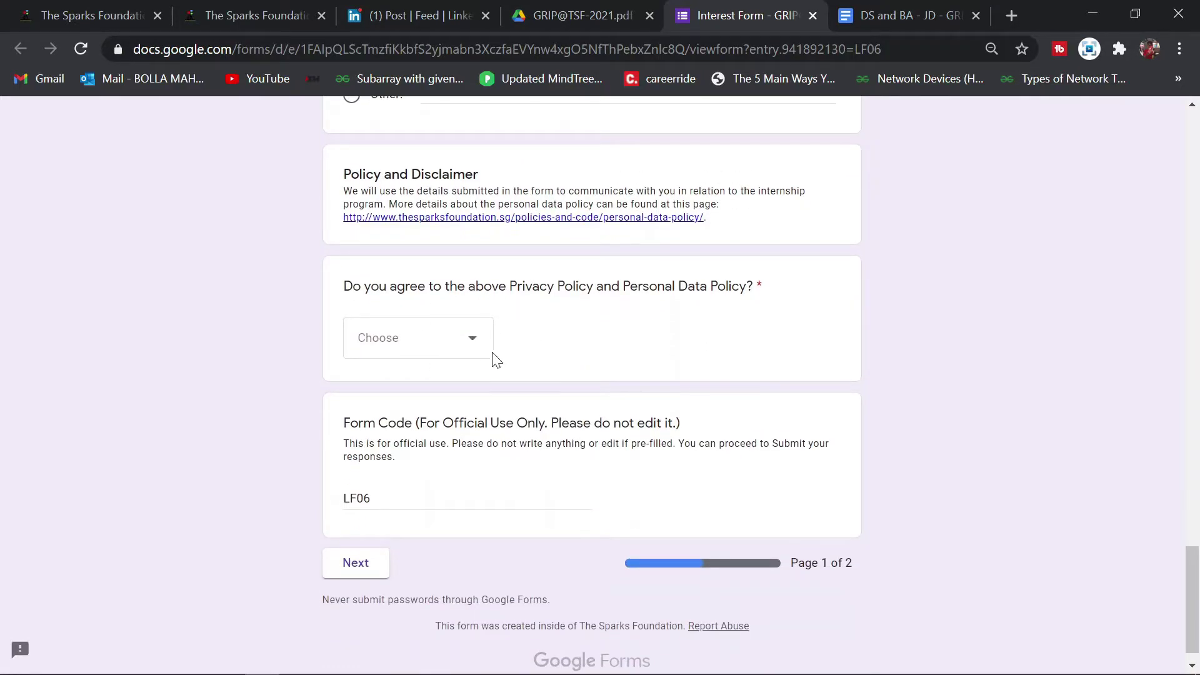
{"action": "left_click", "coordinate": [466, 349]}
{"action": "left_click", "coordinate": [385, 400]}
{"action": "left_click", "coordinate": [364, 568]}
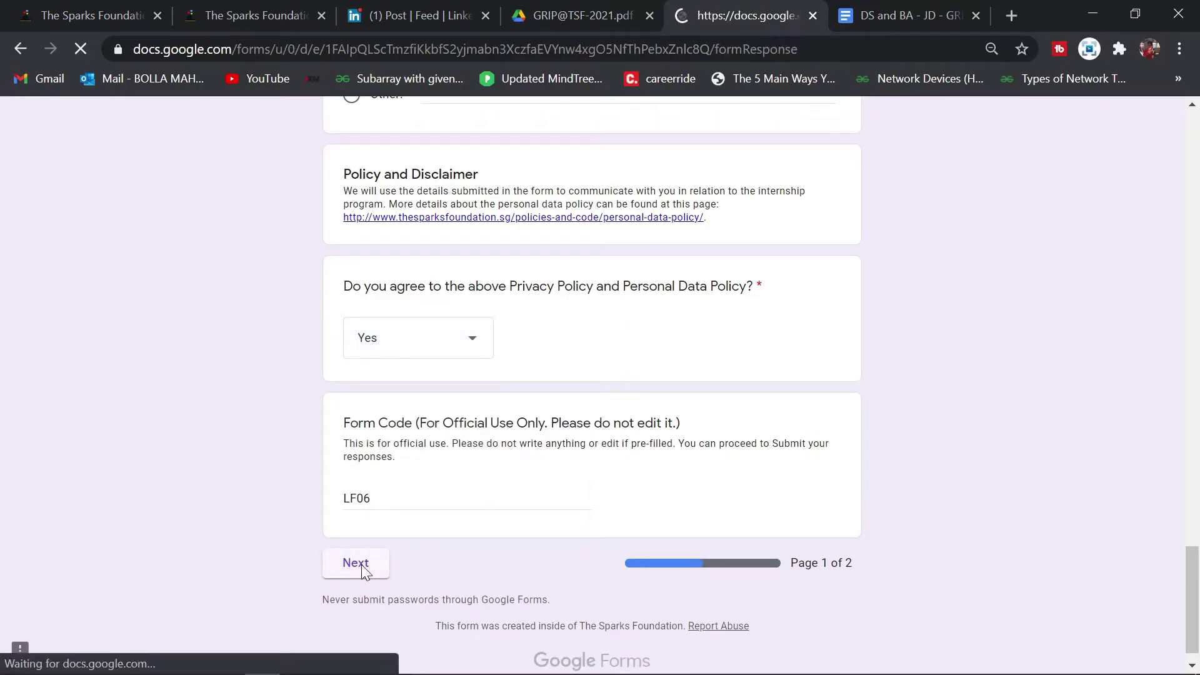
On page 2, highlight and then deselect the email forwarding line in the Important Information notes
{"action": "scroll", "coordinate": [647, 363], "scroll_direction": "down", "scroll_amount": 1}
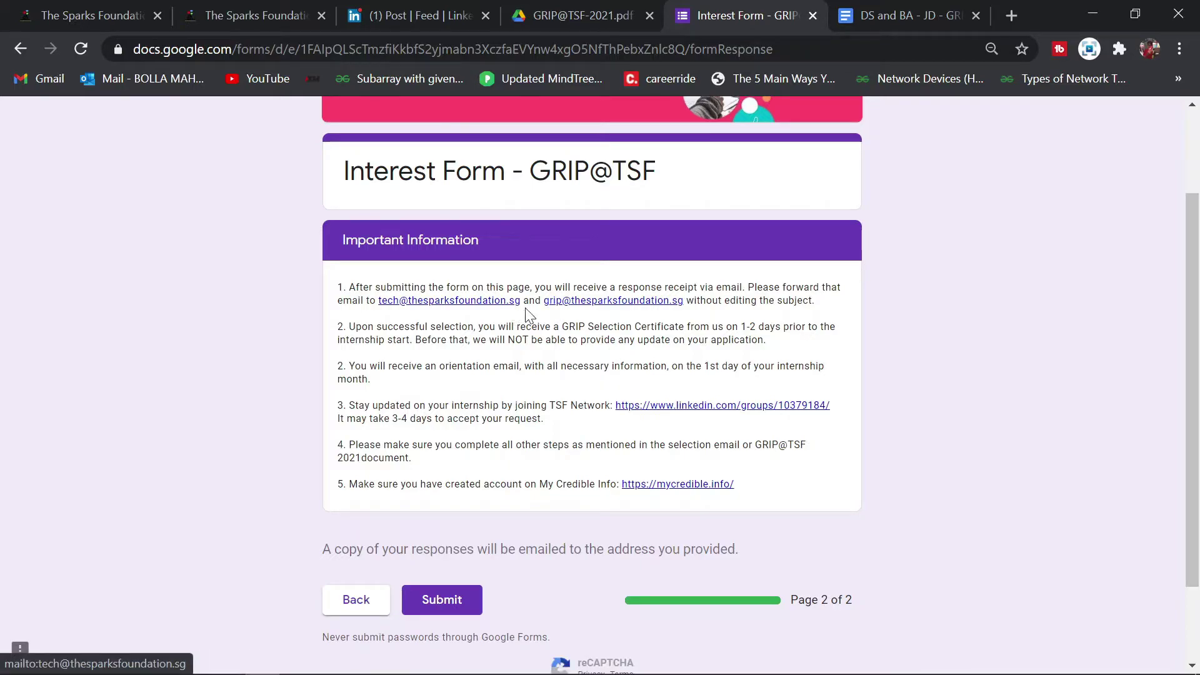
{"action": "left_click_drag", "start_coordinate": [468, 315], "coordinate": [373, 300]}
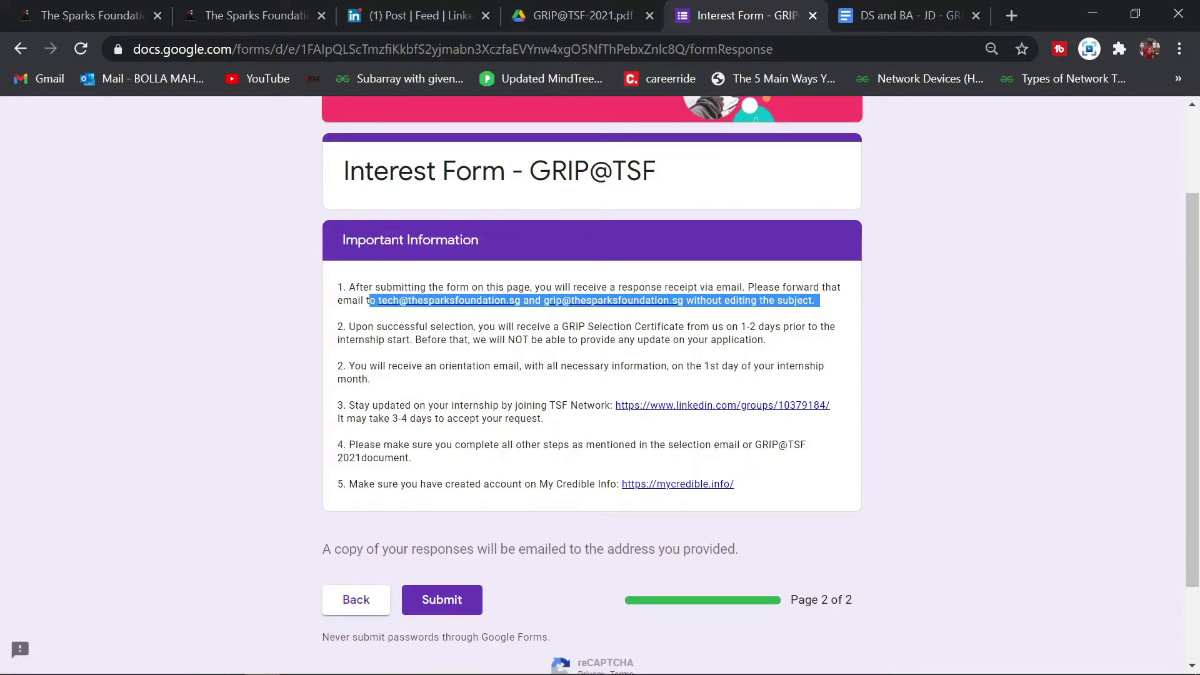
{"action": "left_click", "coordinate": [454, 325]}
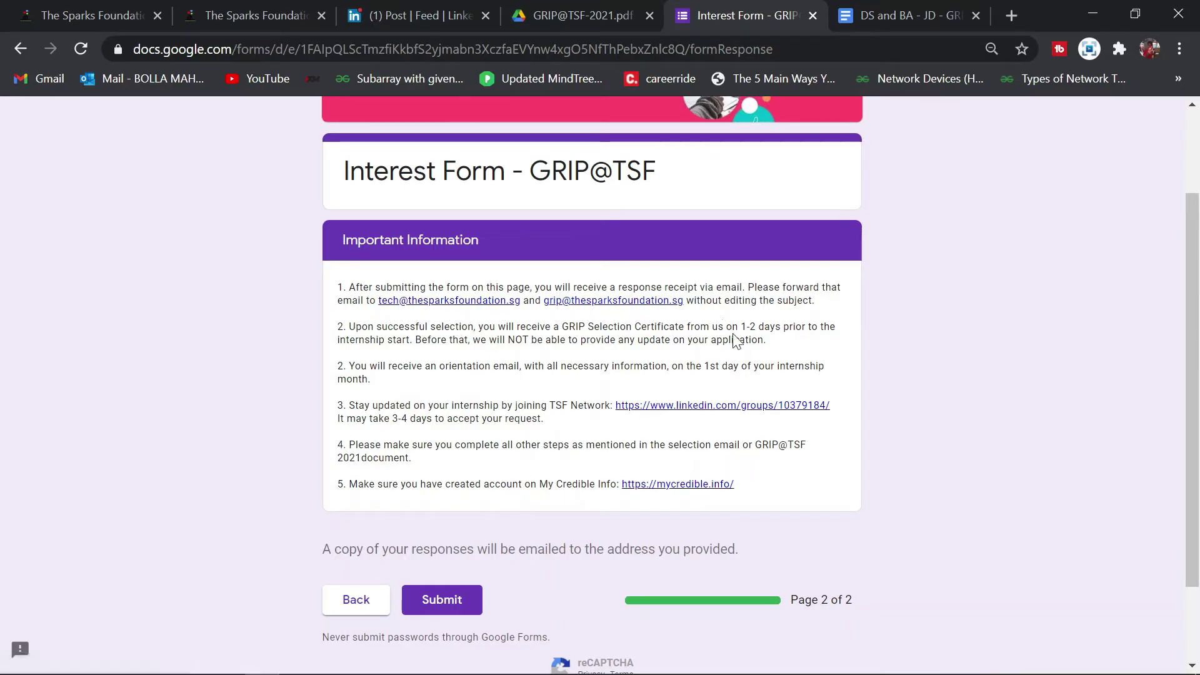
Submit the completed GRIP@TSF interest form
{"action": "scroll", "coordinate": [737, 340], "scroll_direction": "down", "scroll_amount": 1}
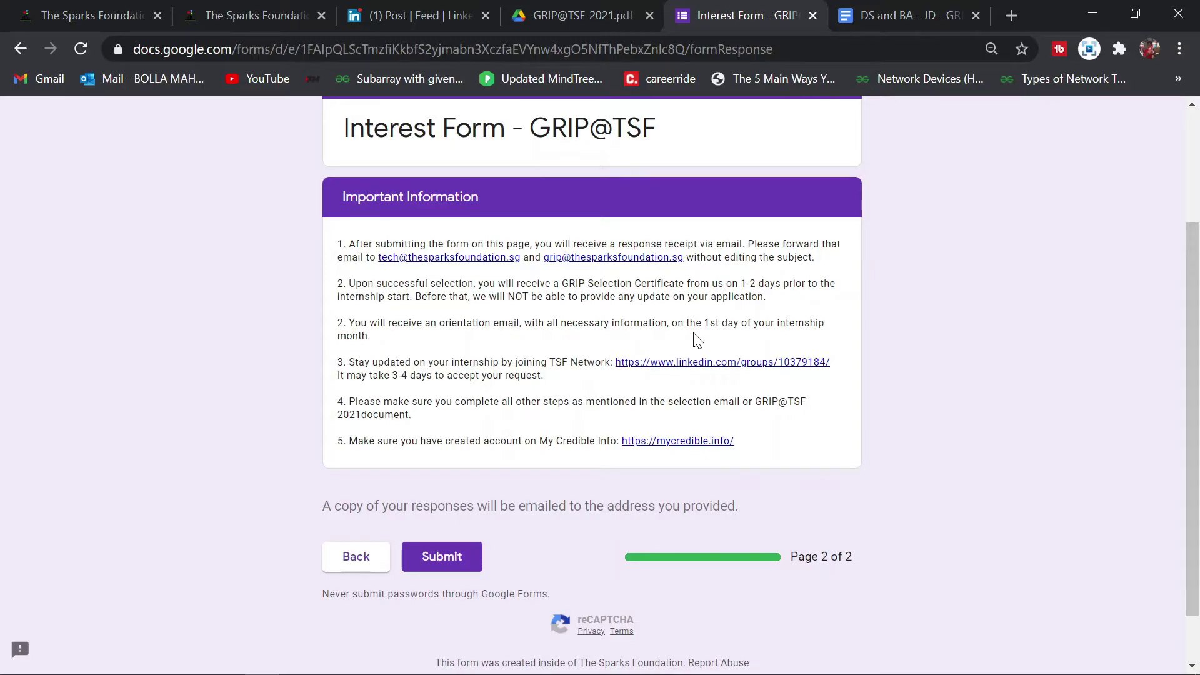
{"action": "left_click", "coordinate": [466, 554]}
{"action": "scroll", "coordinate": [481, 359], "scroll_direction": "up", "scroll_amount": 2}
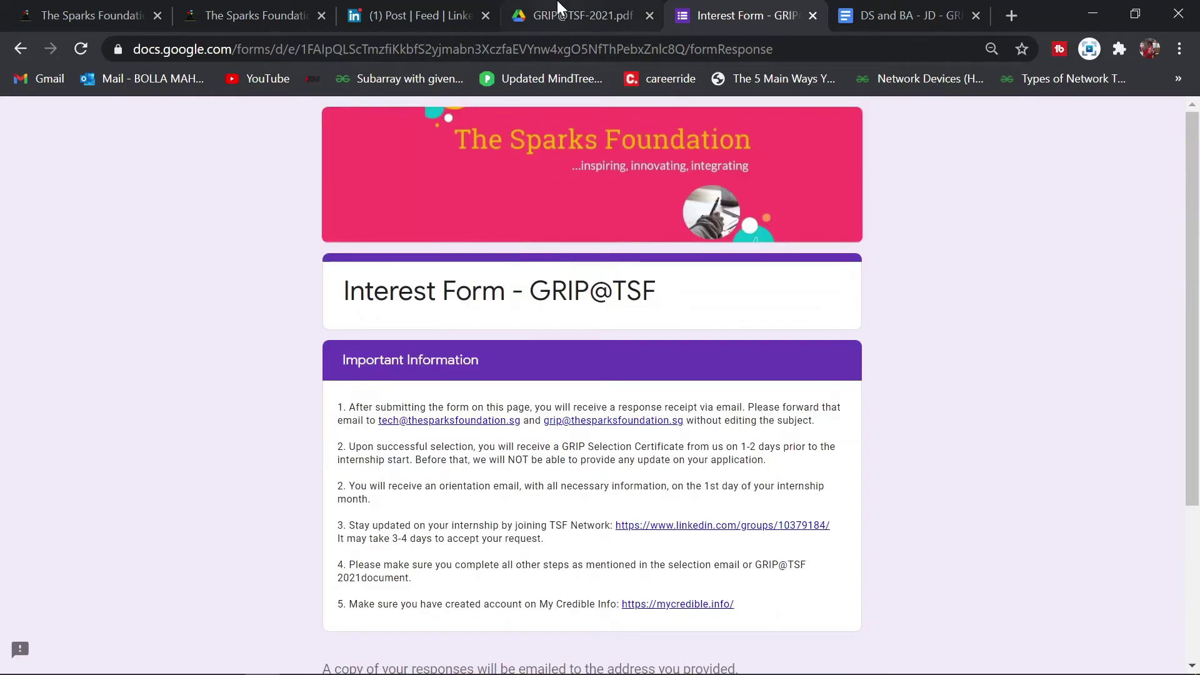
{"action": "left_click", "coordinate": [572, 15]}
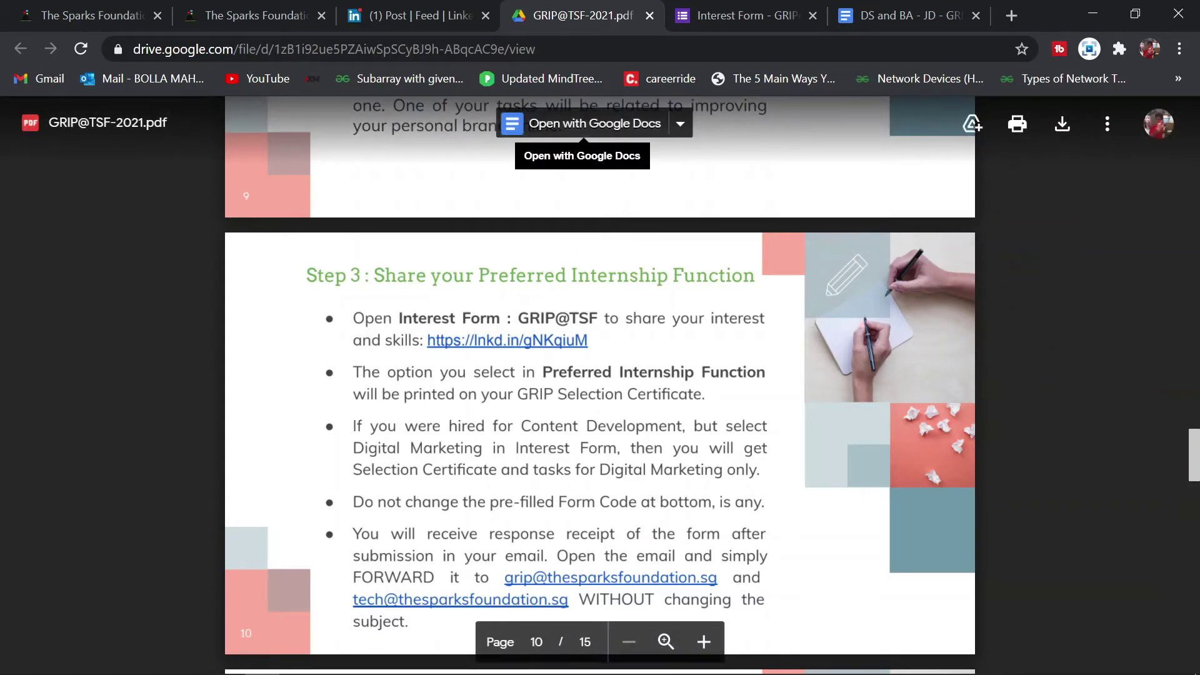
{"action": "scroll", "coordinate": [572, 142], "scroll_direction": "down", "scroll_amount": 3}
{"action": "scroll", "coordinate": [600, 385], "scroll_direction": "down", "scroll_amount": 4}
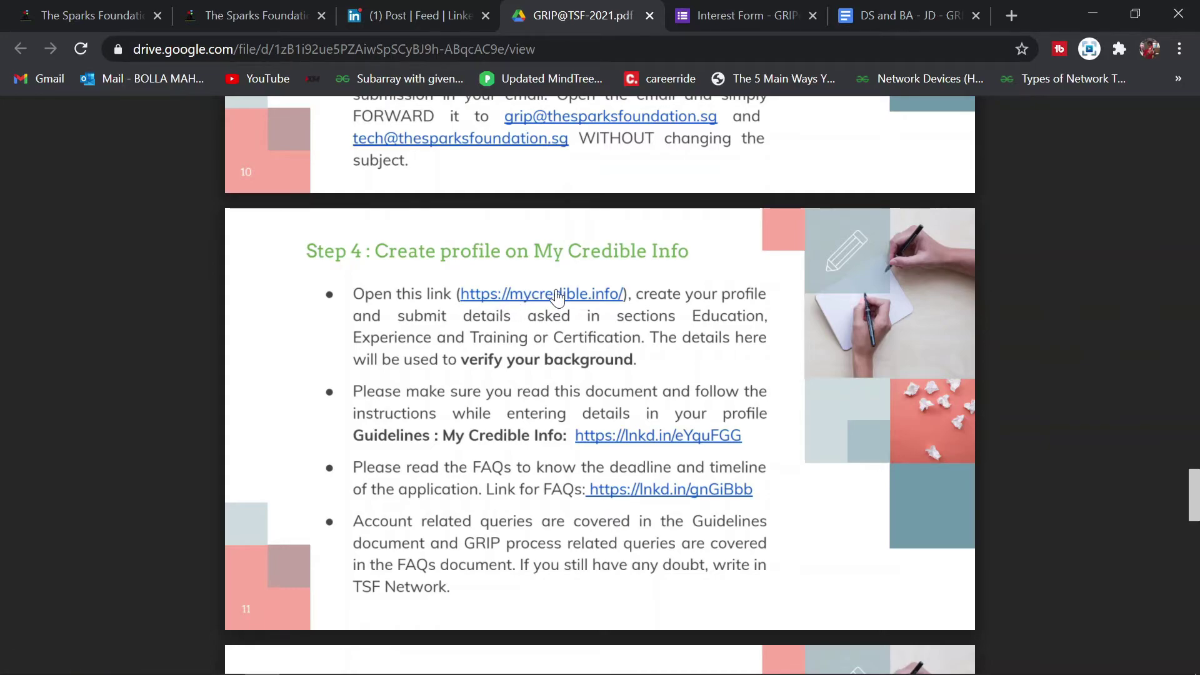
{"action": "scroll", "coordinate": [558, 298], "scroll_direction": "down", "scroll_amount": 1}
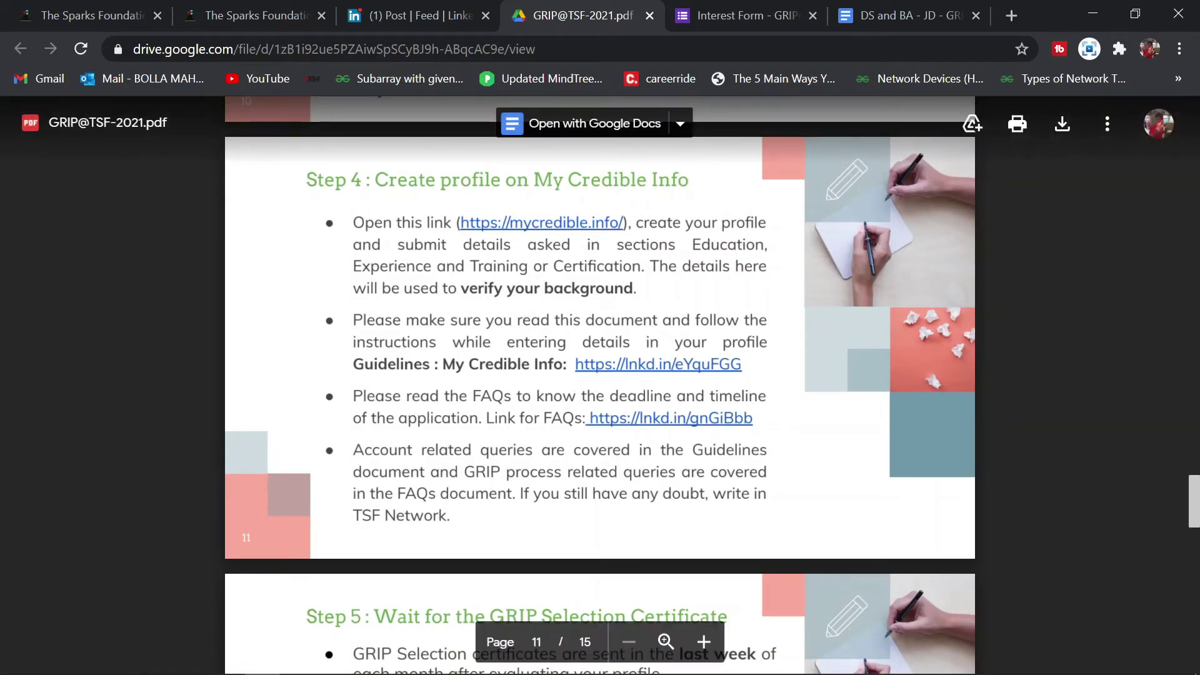
{"action": "scroll", "coordinate": [600, 430], "scroll_direction": "down", "scroll_amount": 2}
{"action": "scroll", "coordinate": [652, 337], "scroll_direction": "up", "scroll_amount": 1}
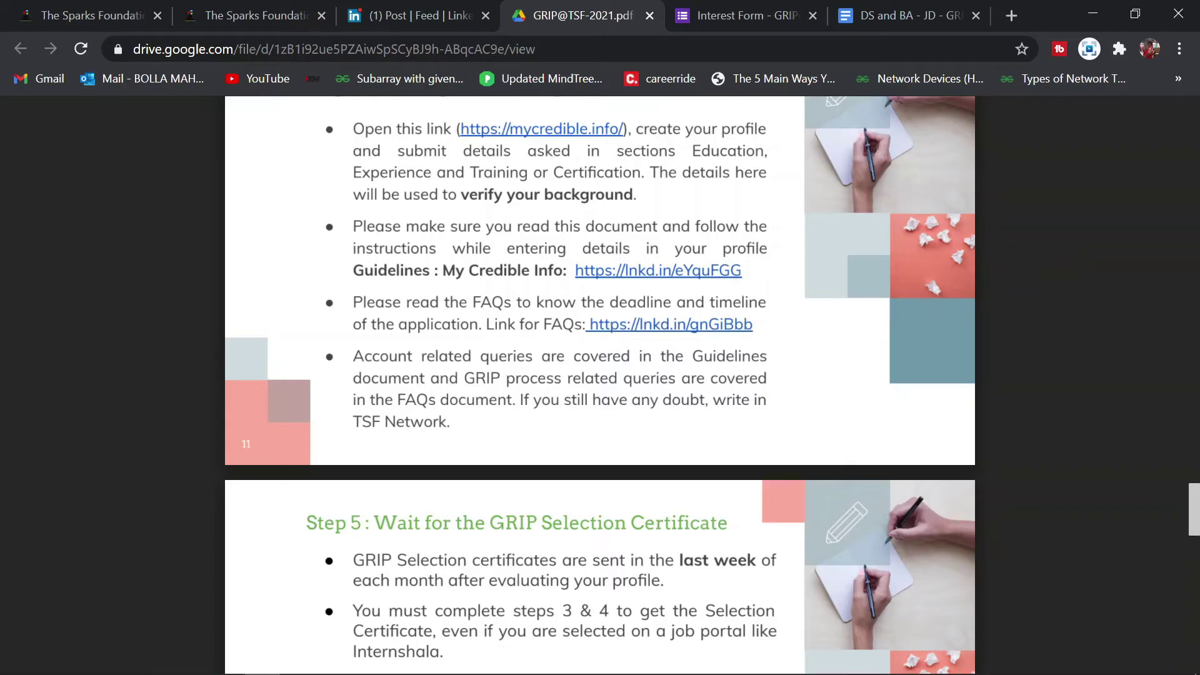
Scroll through Steps 5 and 6 of the GRIP@TSF-2021 guide
{"action": "scroll", "coordinate": [600, 385], "scroll_direction": "up", "scroll_amount": 20}
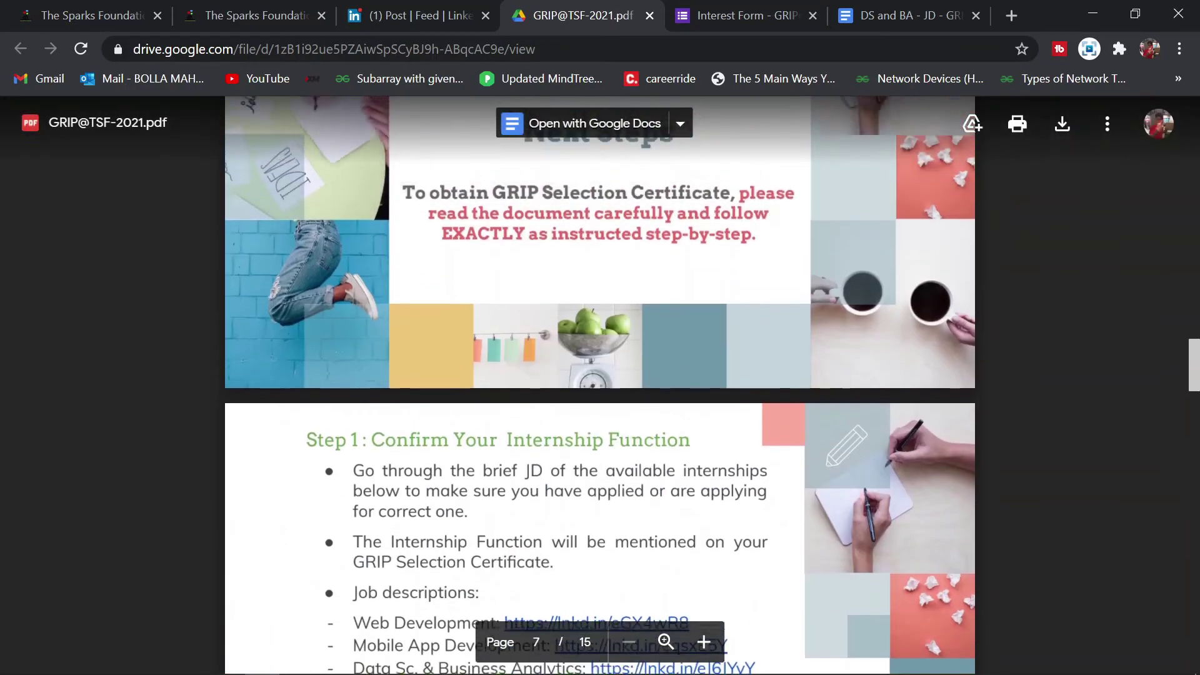
{"action": "scroll", "coordinate": [600, 385], "scroll_direction": "down", "scroll_amount": 10}
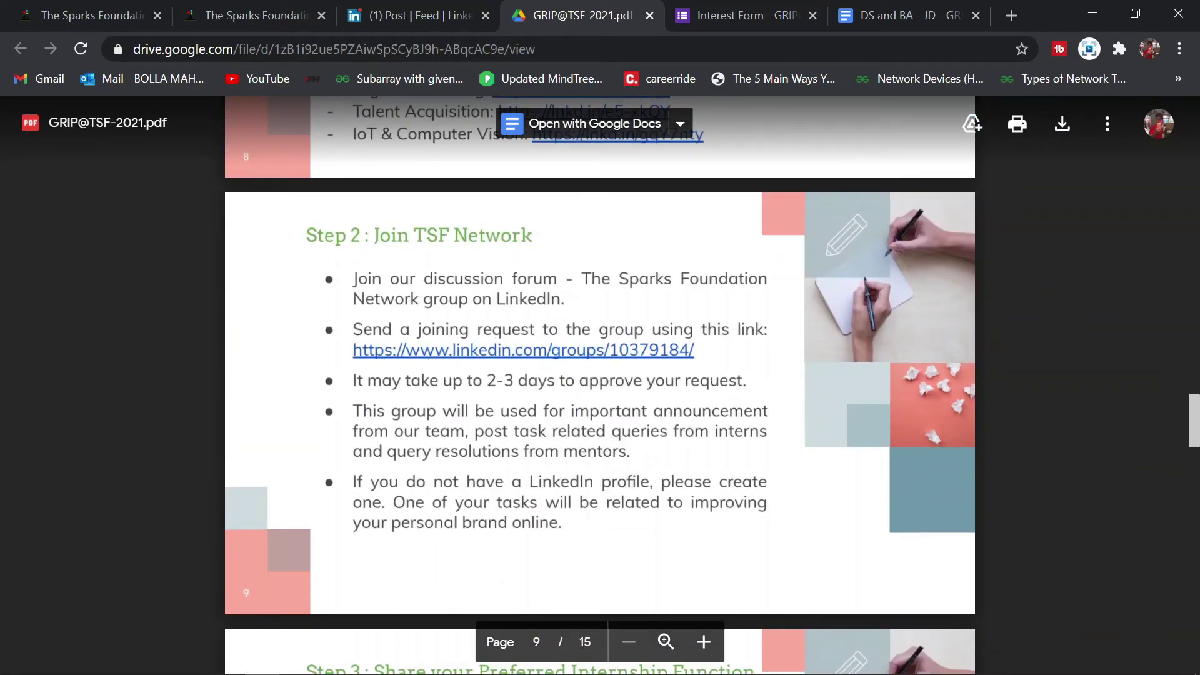
{"action": "scroll", "coordinate": [537, 350], "scroll_direction": "down", "scroll_amount": 1}
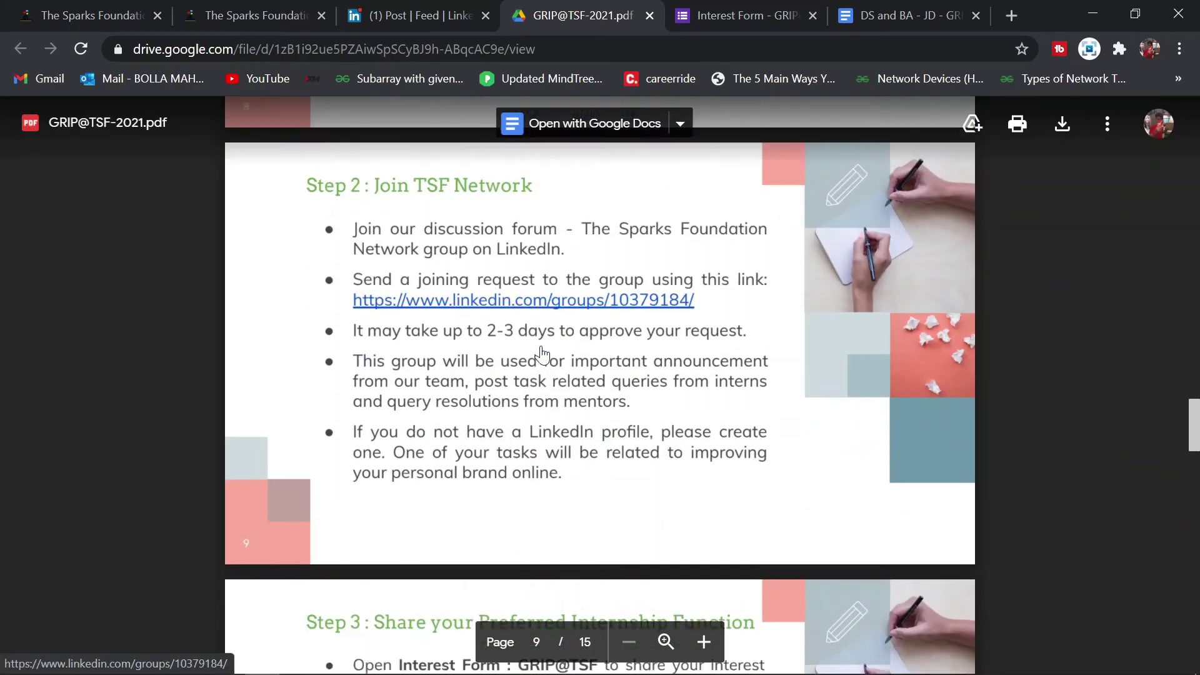
{"action": "scroll", "coordinate": [541, 354], "scroll_direction": "down", "scroll_amount": 18}
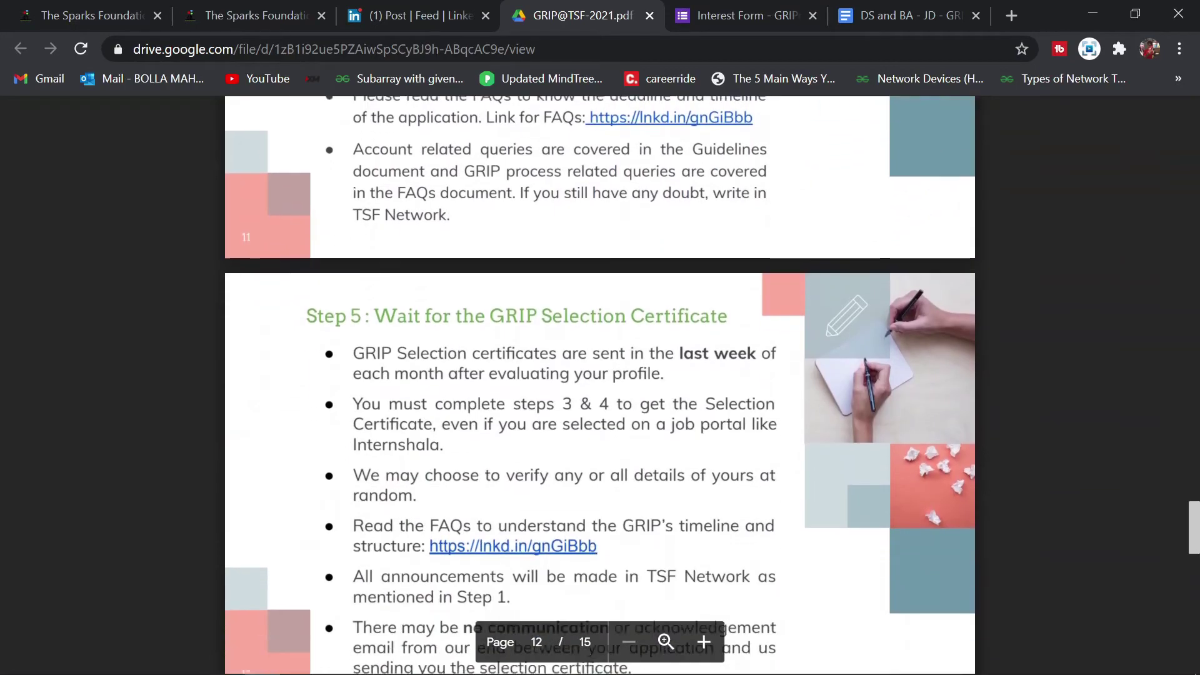
{"action": "scroll", "coordinate": [600, 385], "scroll_direction": "up", "scroll_amount": 1}
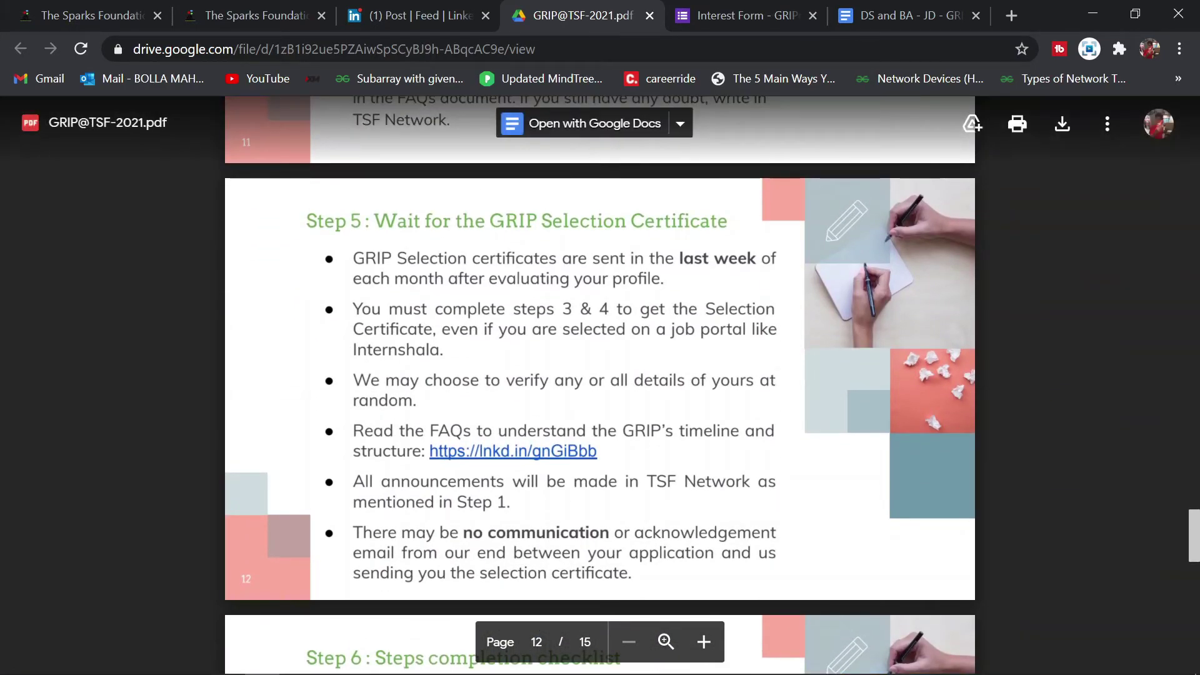
{"action": "scroll", "coordinate": [600, 385], "scroll_direction": "down", "scroll_amount": 1}
{"action": "scroll", "coordinate": [600, 385], "scroll_direction": "up", "scroll_amount": 1}
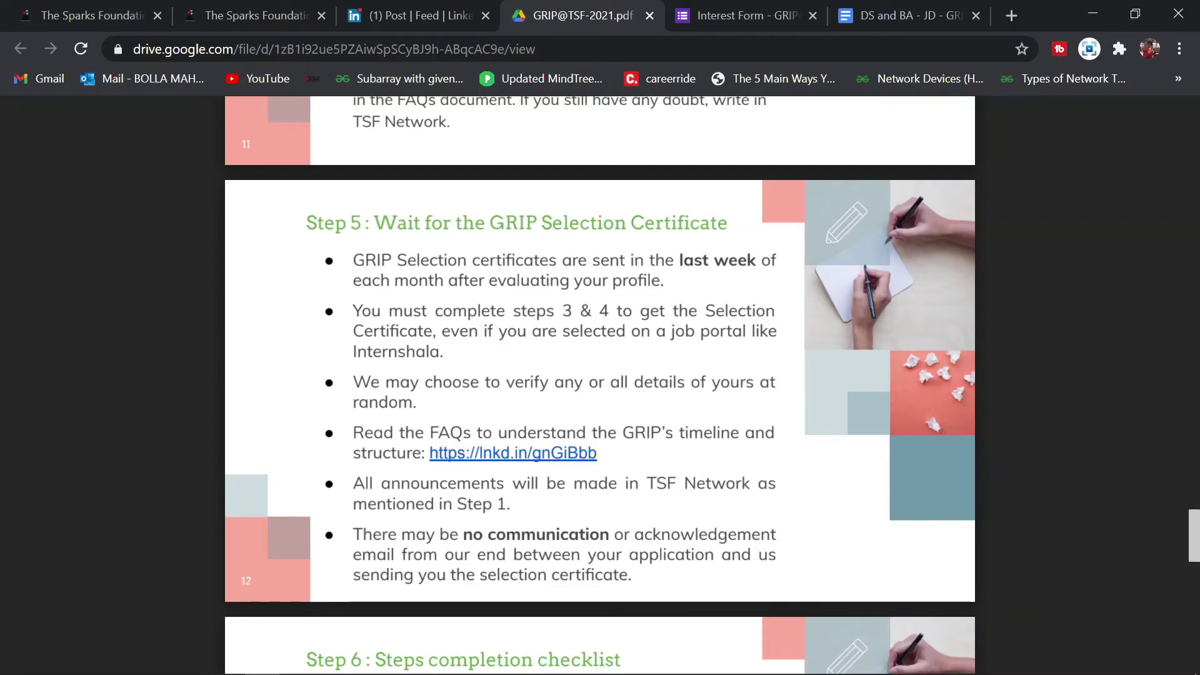
Read GRIP's Timeline and the page 15 'Thank you' slide, then minimize Chrome
{"action": "scroll", "coordinate": [600, 385], "scroll_direction": "down", "scroll_amount": 4}
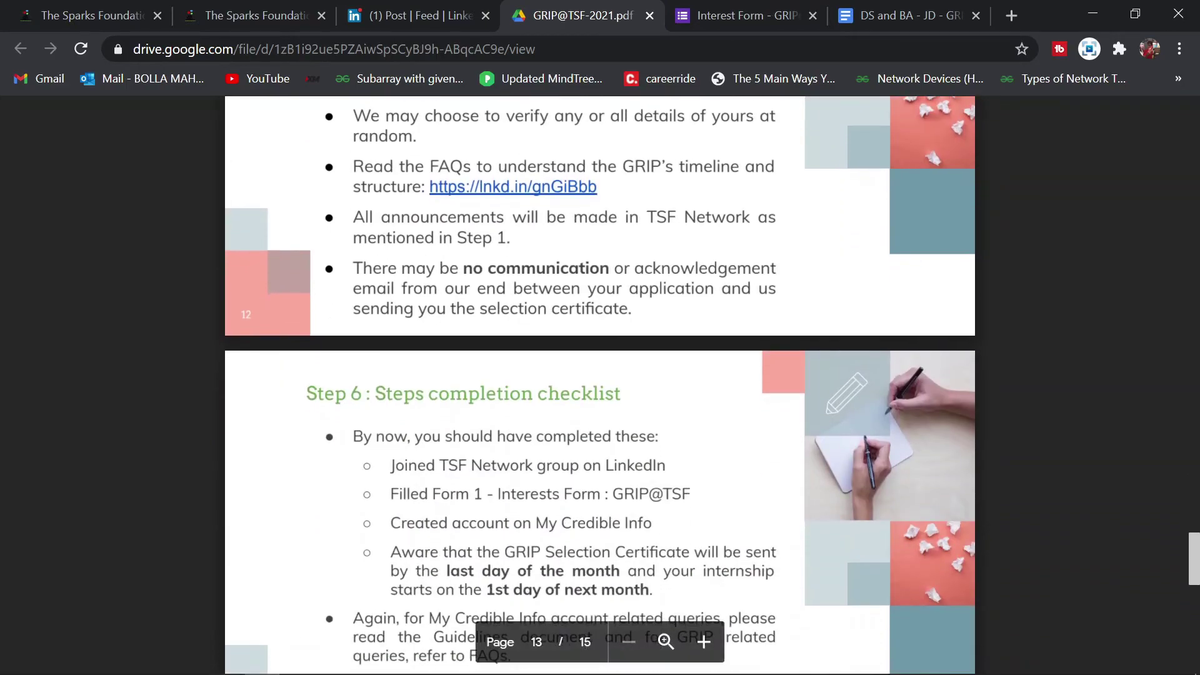
{"action": "scroll", "coordinate": [600, 385], "scroll_direction": "down", "scroll_amount": 3}
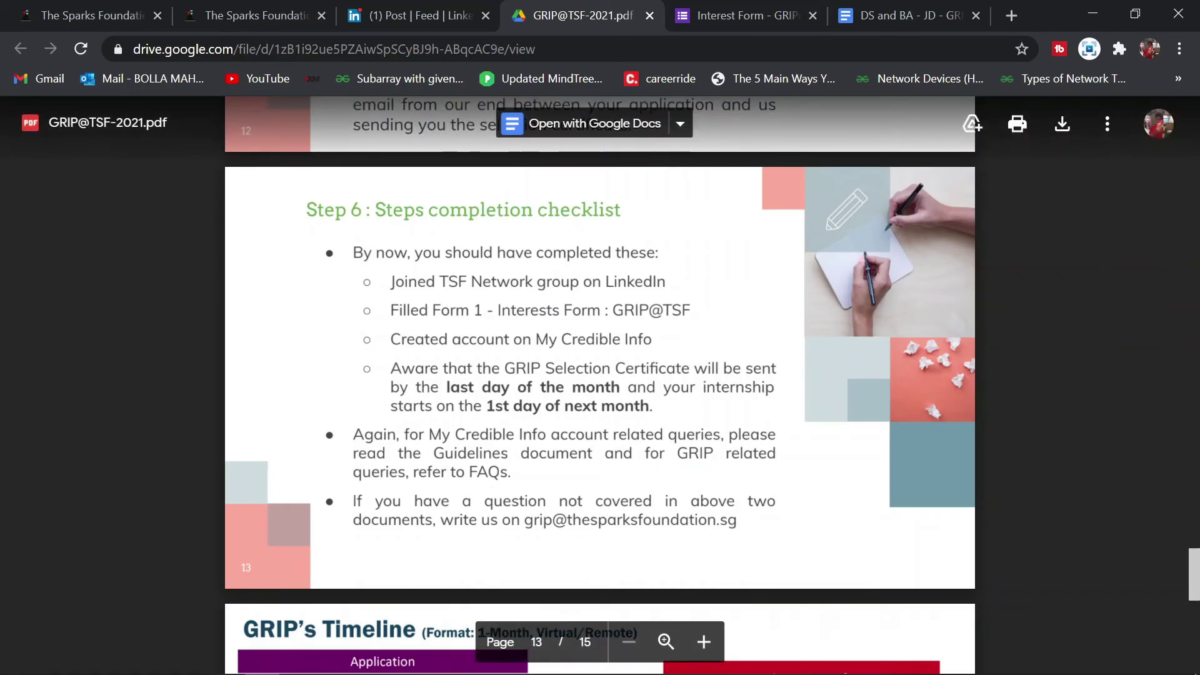
{"action": "scroll", "coordinate": [600, 385], "scroll_direction": "down", "scroll_amount": 7}
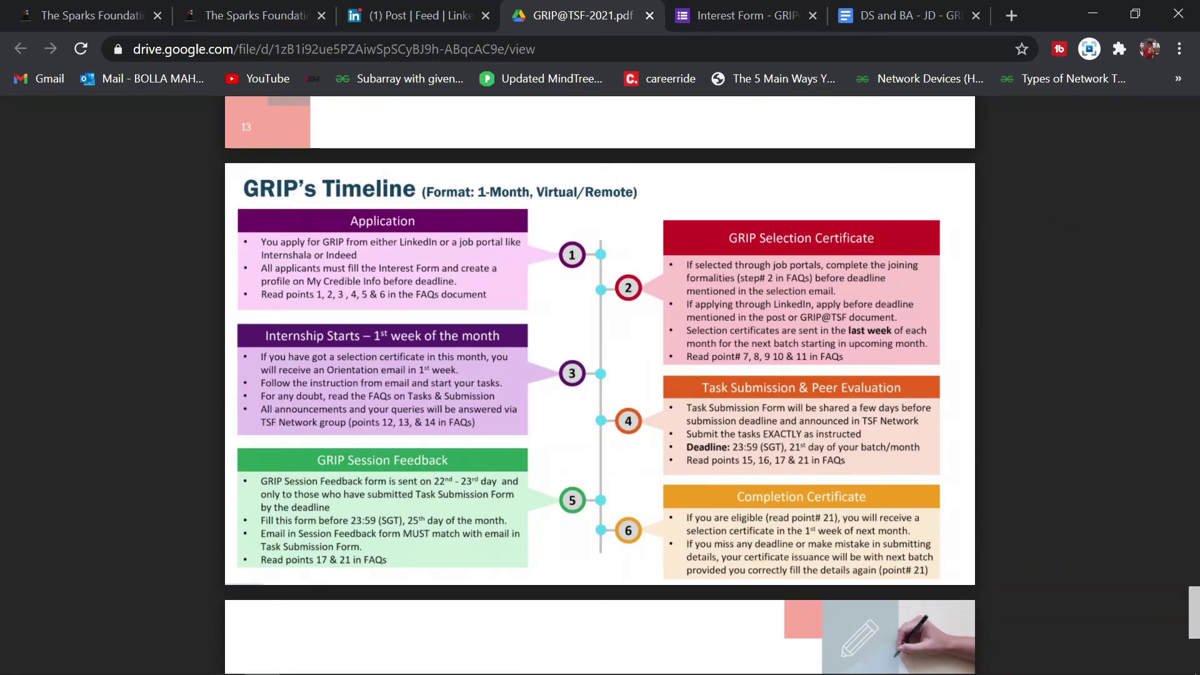
{"action": "scroll", "coordinate": [600, 385], "scroll_direction": "down", "scroll_amount": 6}
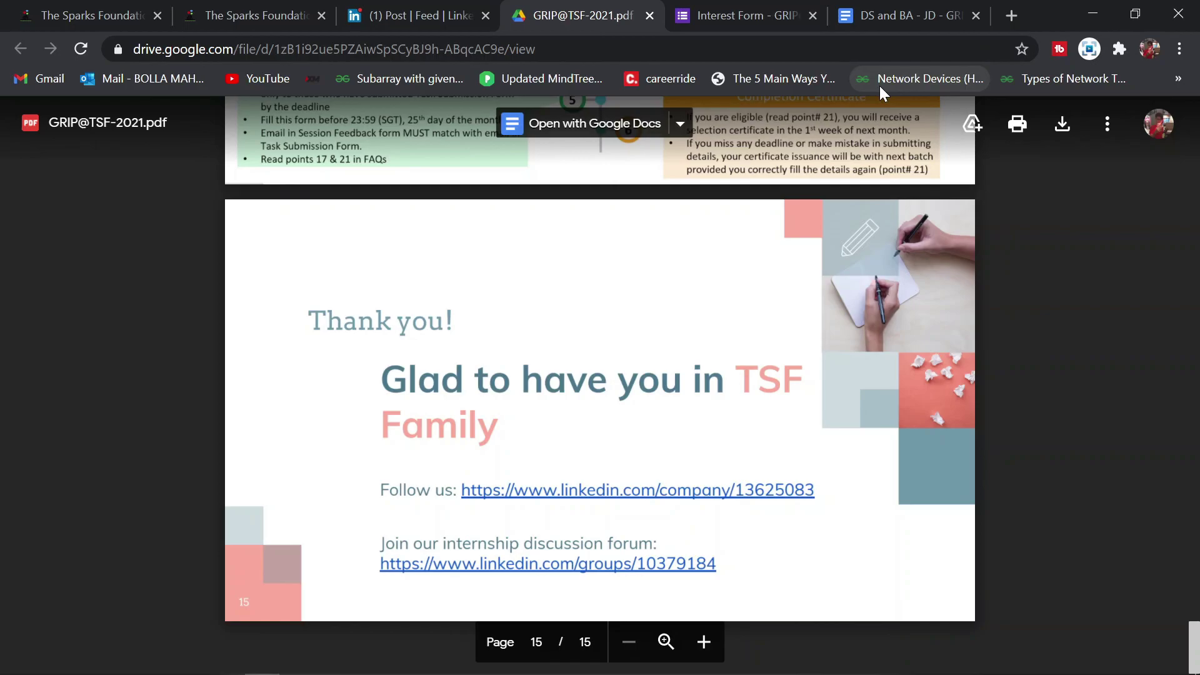
{"action": "left_click", "coordinate": [1093, 15]}
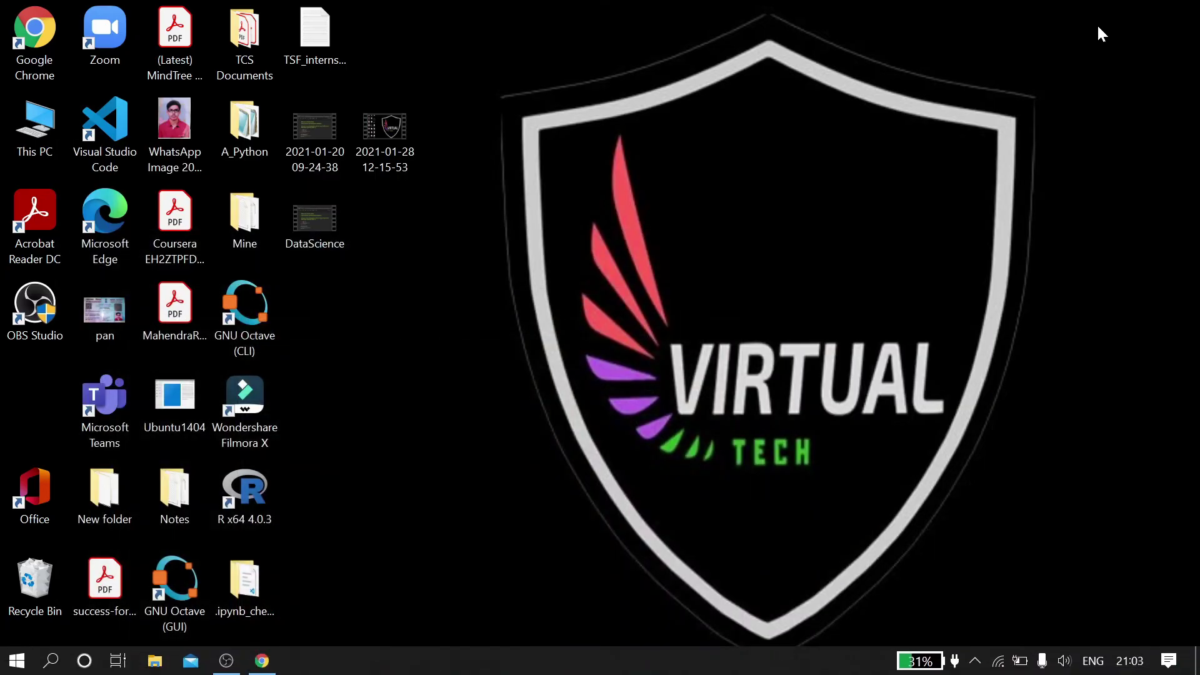